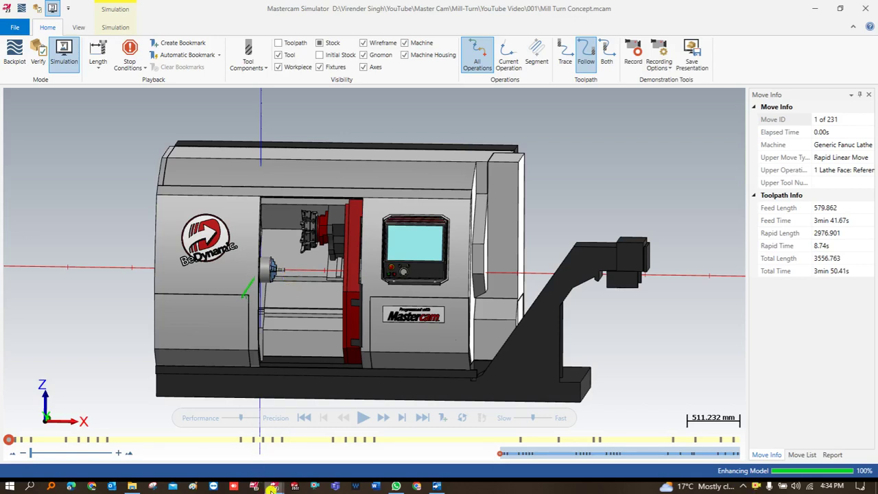
# Switch to the main Mastercam window and hide the toolpath display of all five lathe operations, leaving only the part model.
pyautogui.moveTo(274, 489)
pyautogui.click(221, 435)
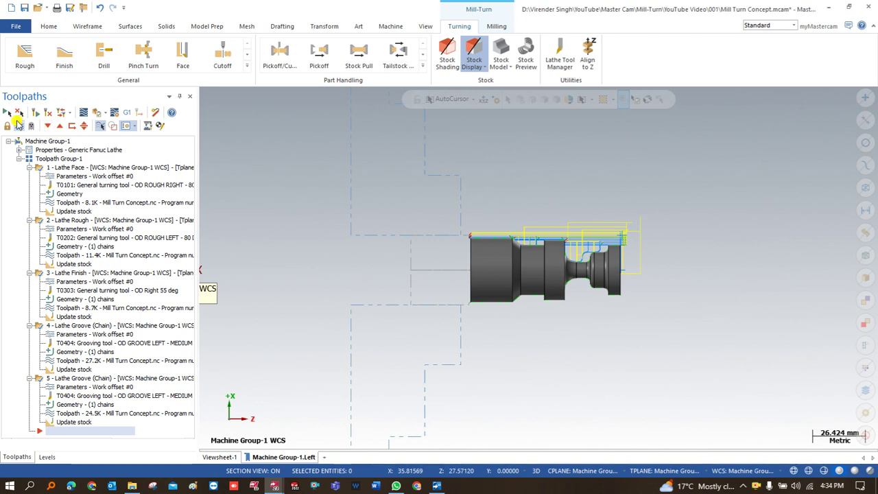
pyautogui.click(18, 125)
pyautogui.scroll(5, 638, 251)
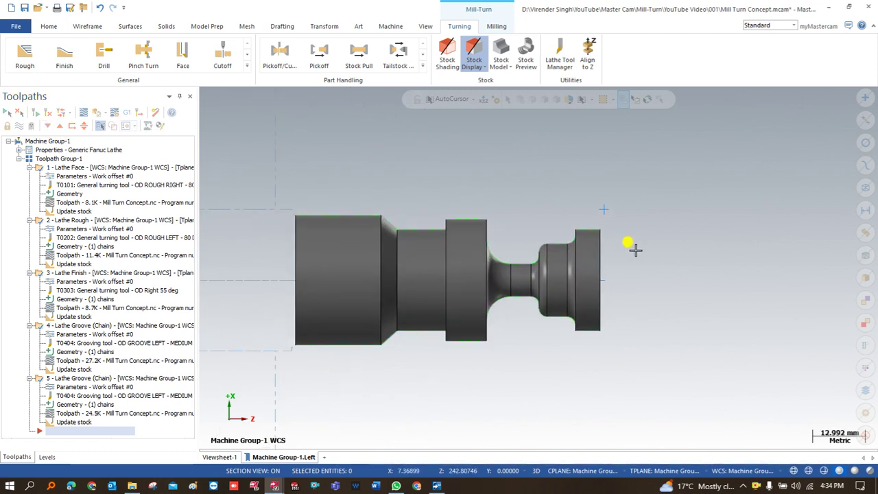
pyautogui.scroll(-1, 636, 250)
pyautogui.moveTo(641, 243); pyautogui.dragTo(610, 278, button='middle')
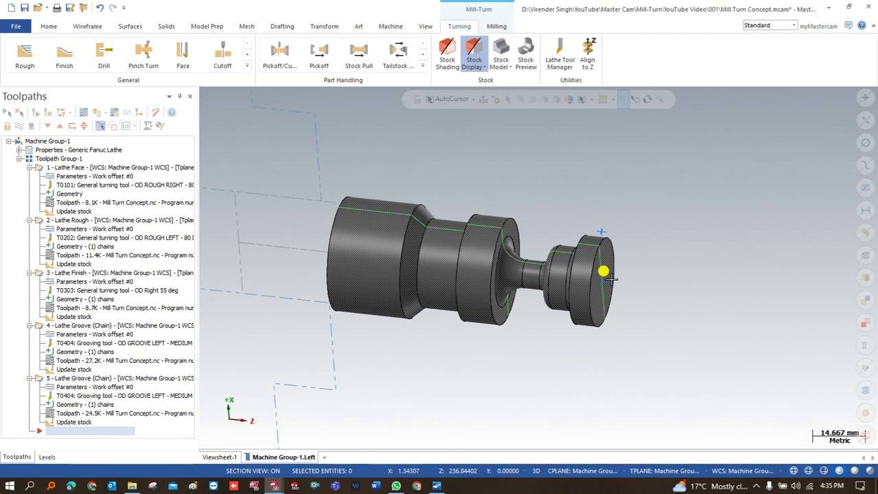
pyautogui.rightClick(601, 168)
pyautogui.click(594, 229)
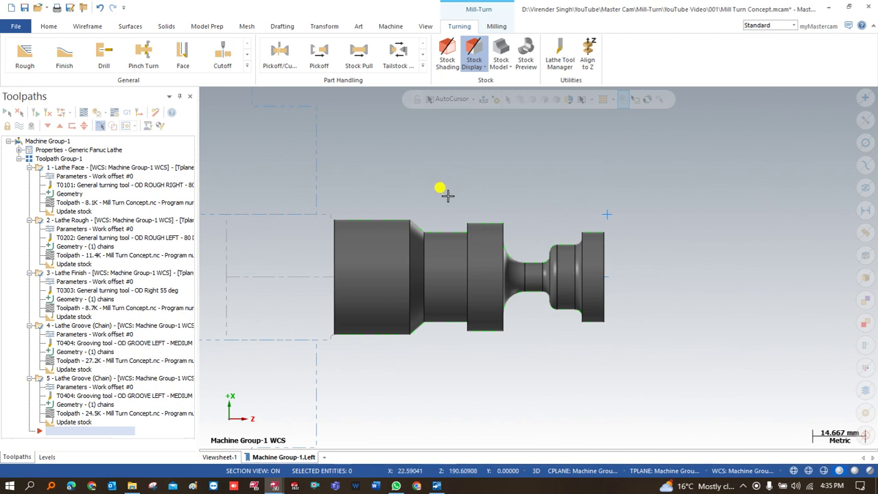
# Switch to Mastercam Simulator and examine the lathe's enclosure, chuck with the mounted workpiece, and tool turret.
pyautogui.moveTo(296, 487)
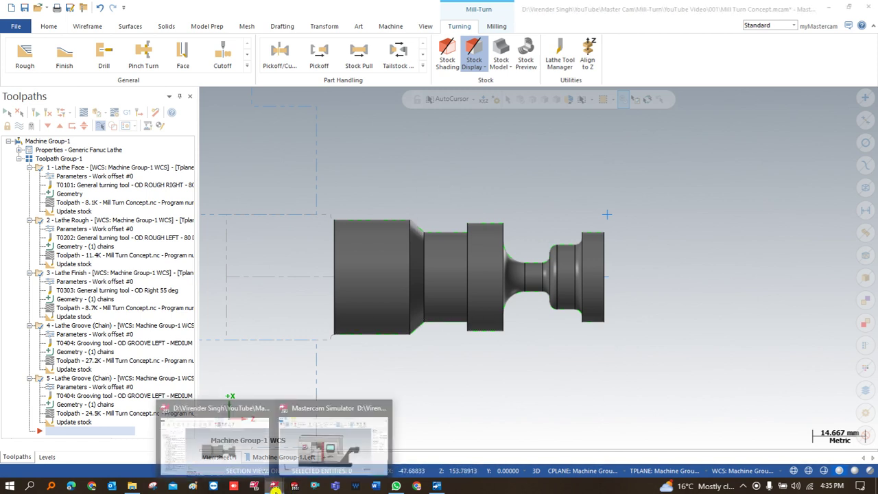
pyautogui.click(334, 402)
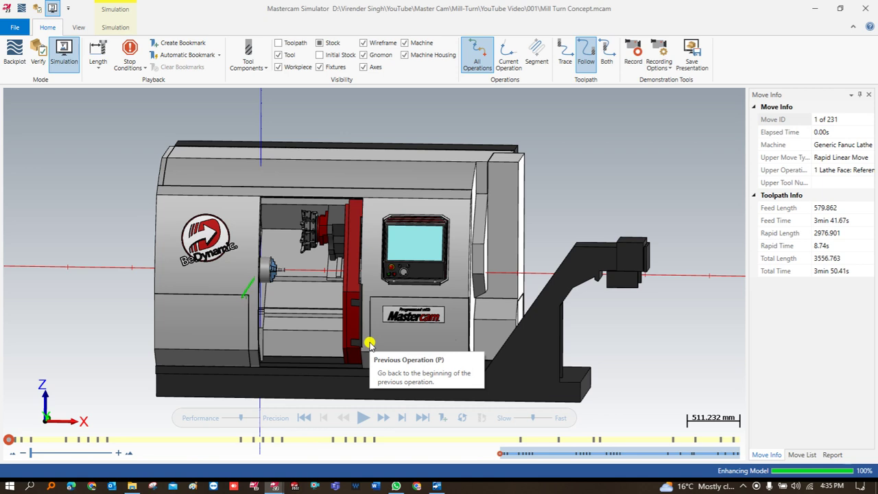
pyautogui.scroll(5, 302, 266)
pyautogui.scroll(-3, 295, 268)
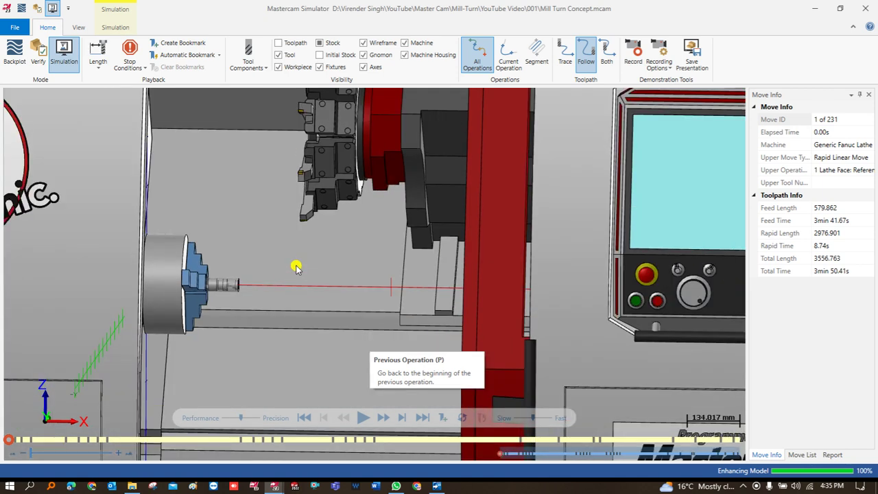
pyautogui.scroll(-3, 291, 264)
pyautogui.moveTo(303, 298)
pyautogui.mouseDown(button='middle')
pyautogui.moveTo(314, 286)
pyautogui.moveTo(294, 295)
pyautogui.moveTo(291, 309)
pyautogui.mouseUp(button='middle')
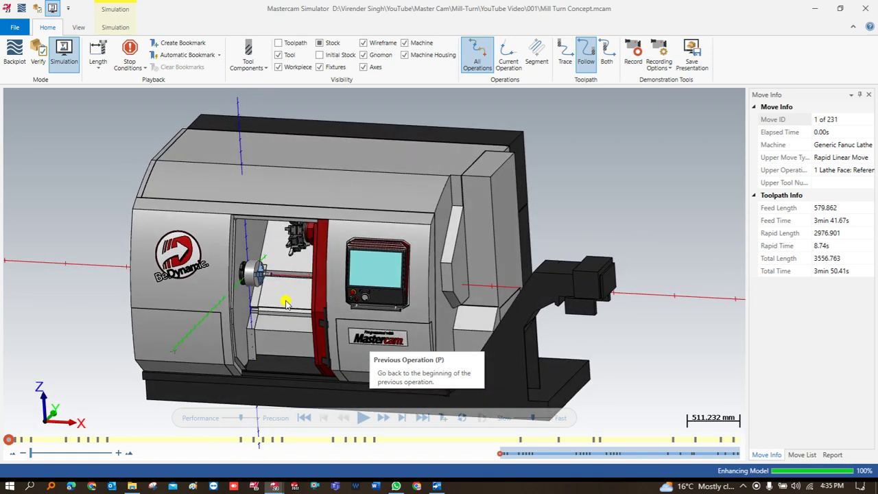
pyautogui.scroll(5, 267, 288)
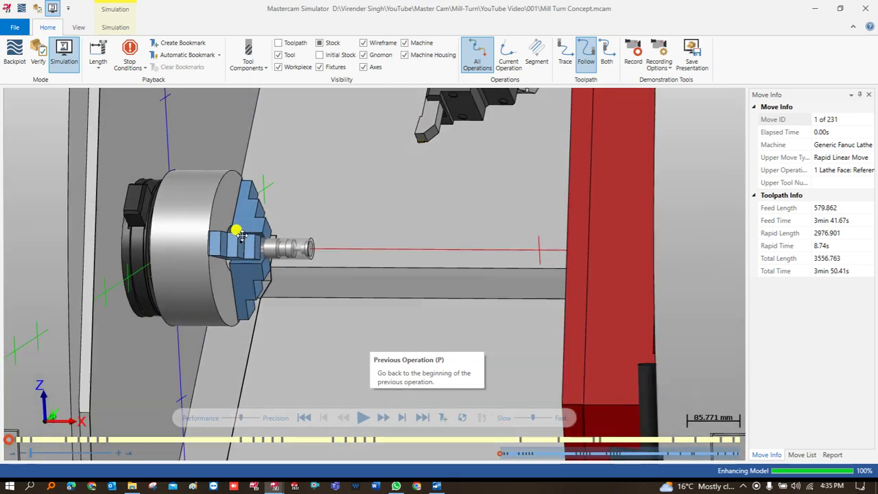
pyautogui.moveTo(242, 235); pyautogui.dragTo(260, 221, button='middle')
pyautogui.scroll(-5, 343, 289)
pyautogui.scroll(5, 347, 260)
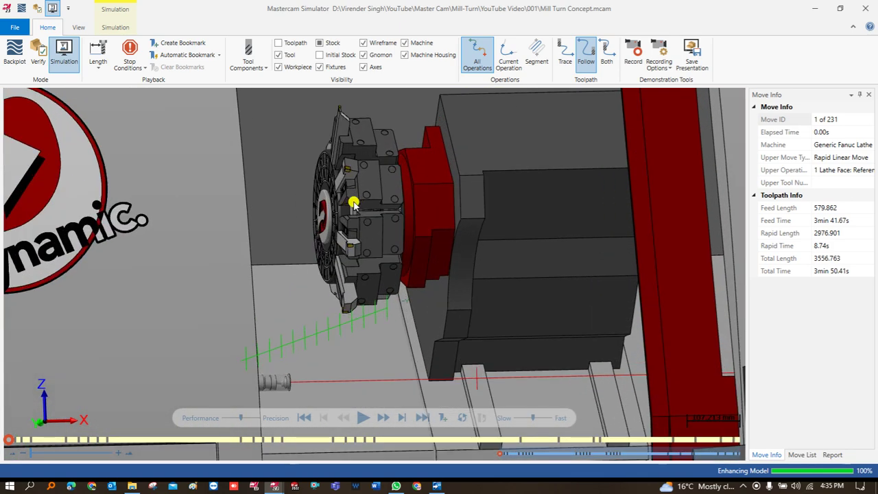
pyautogui.moveTo(352, 124); pyautogui.dragTo(337, 162, button='middle')
pyautogui.scroll(-4, 329, 157)
pyautogui.scroll(4, 348, 169)
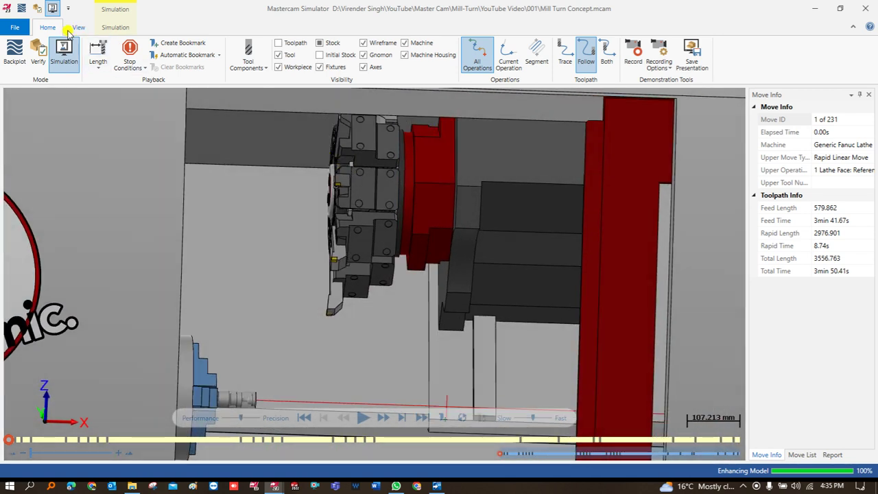
# Hide the axes in the simulation view and turn on Color Loop for the playback.
pyautogui.click(366, 67)
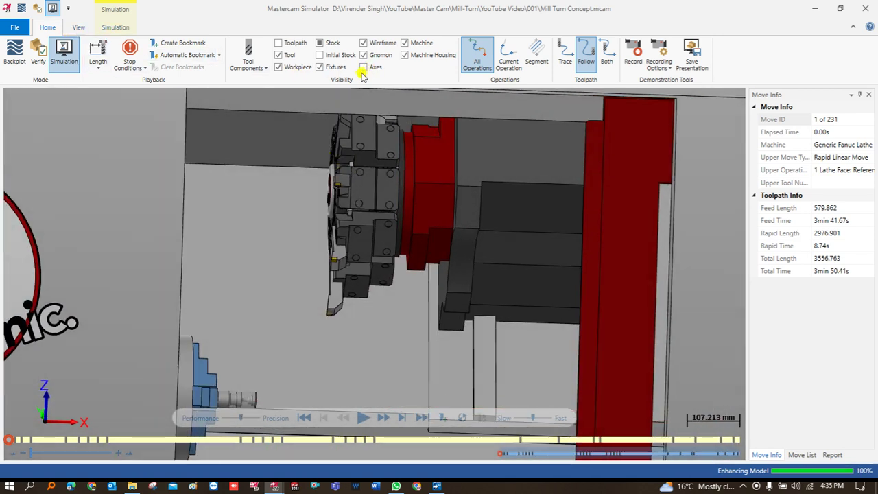
pyautogui.scroll(-5, 351, 164)
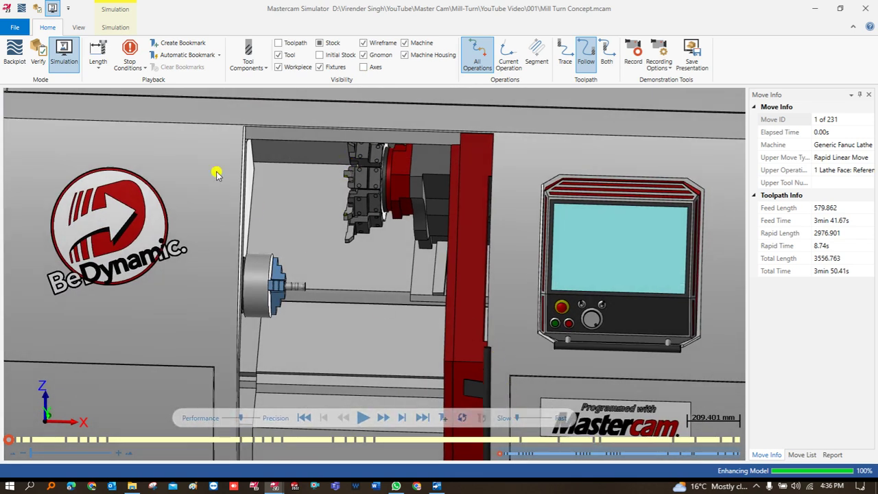
pyautogui.click(98, 27)
pyautogui.click(6, 49)
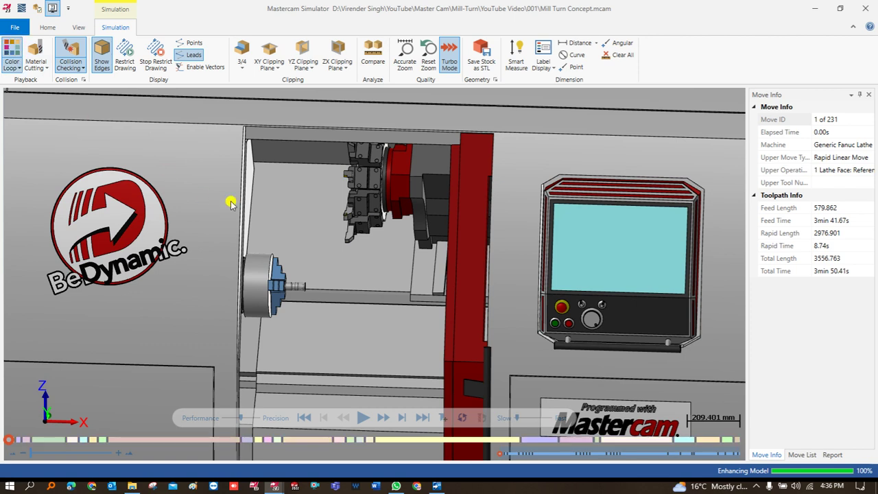
# Run the machine simulation and follow the Lathe Face operation close up at the chuck.
pyautogui.click(363, 417)
pyautogui.scroll(3, 305, 294)
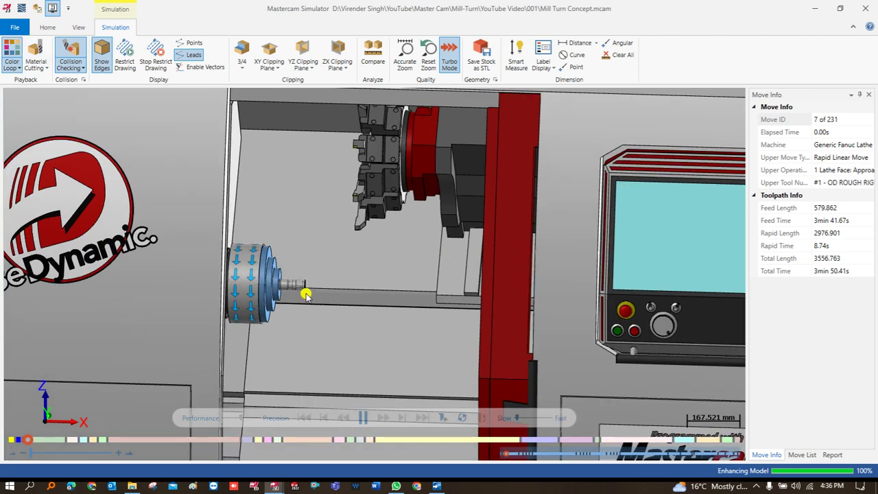
pyautogui.scroll(-3, 305, 294)
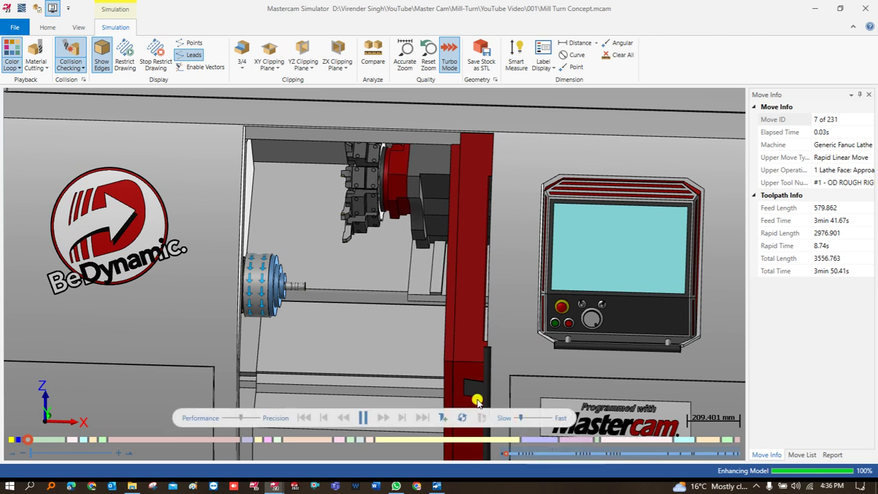
pyautogui.scroll(-4, 367, 309)
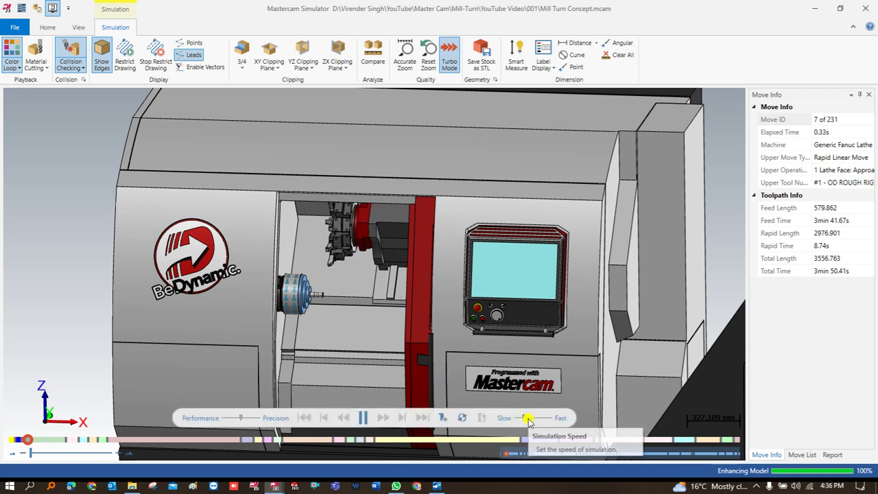
pyautogui.scroll(2, 331, 310)
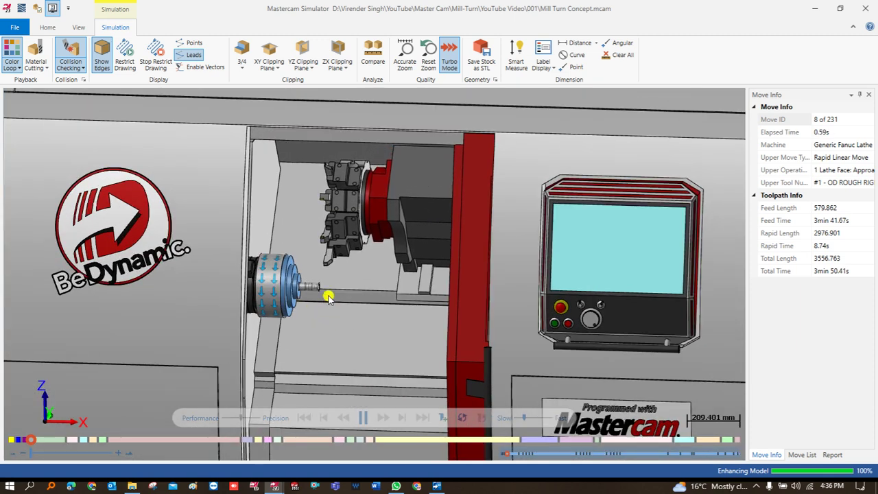
pyautogui.scroll(3, 329, 295)
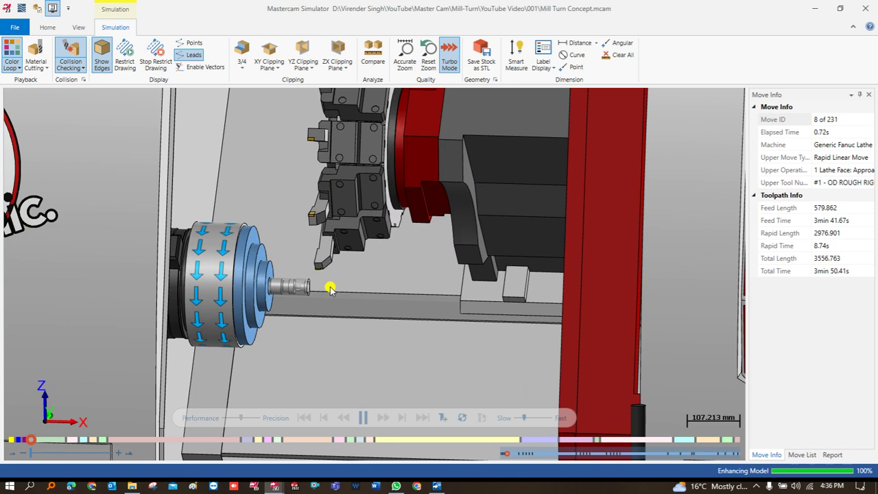
pyautogui.scroll(3, 330, 289)
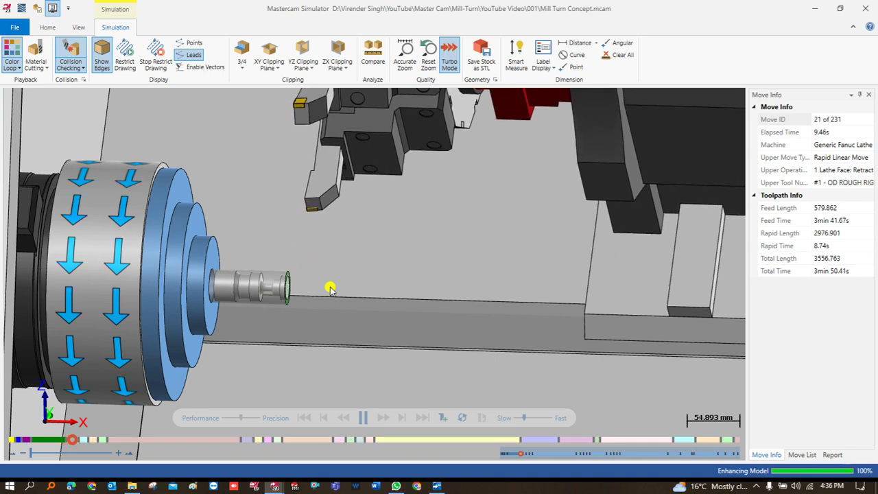
# Follow the Lathe Rough operation in the running simulation, checking the tool change and the roughing passes on the workpiece.
pyautogui.scroll(-2, 330, 288)
pyautogui.scroll(-2, 320, 288)
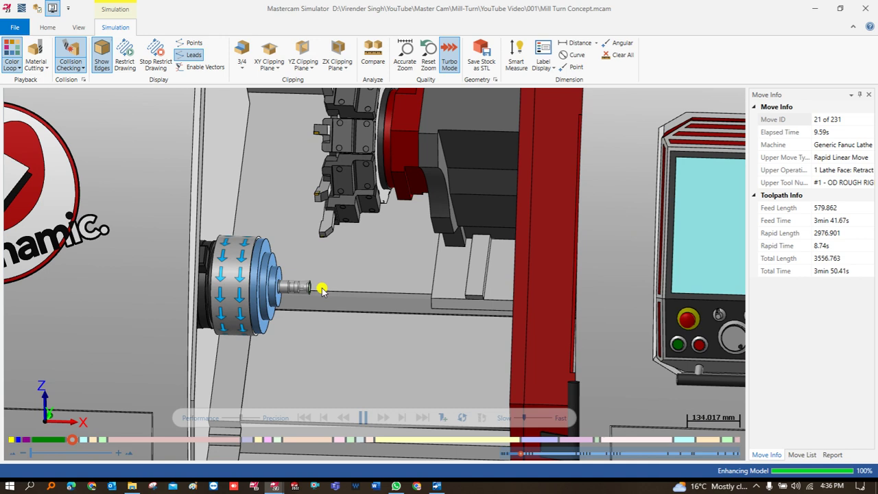
pyautogui.scroll(2, 310, 287)
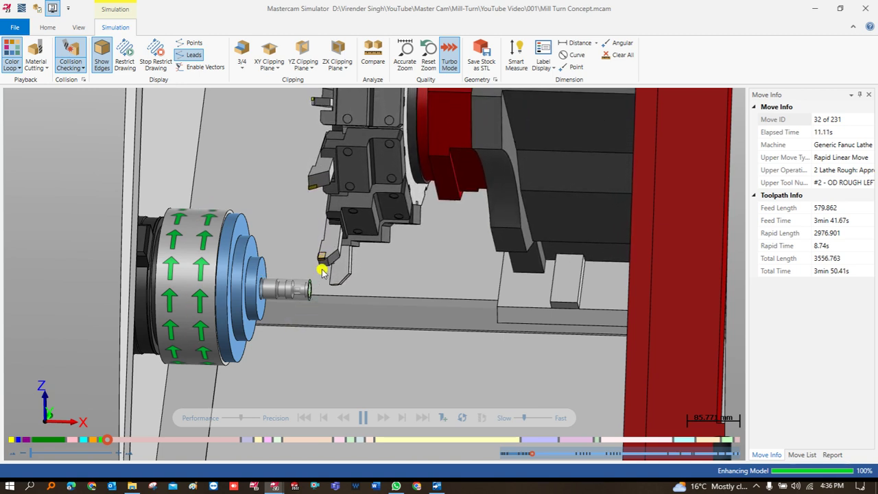
pyautogui.scroll(2, 318, 270)
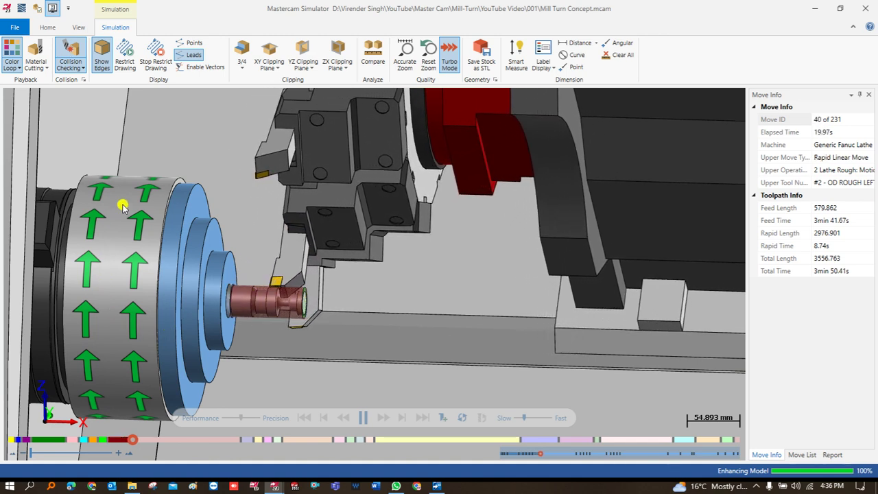
pyautogui.scroll(-1, 266, 252)
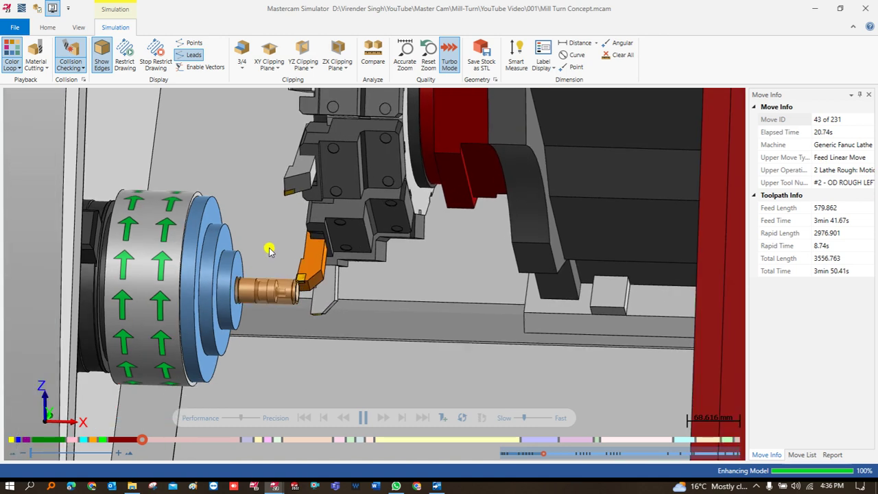
pyautogui.scroll(-1, 268, 275)
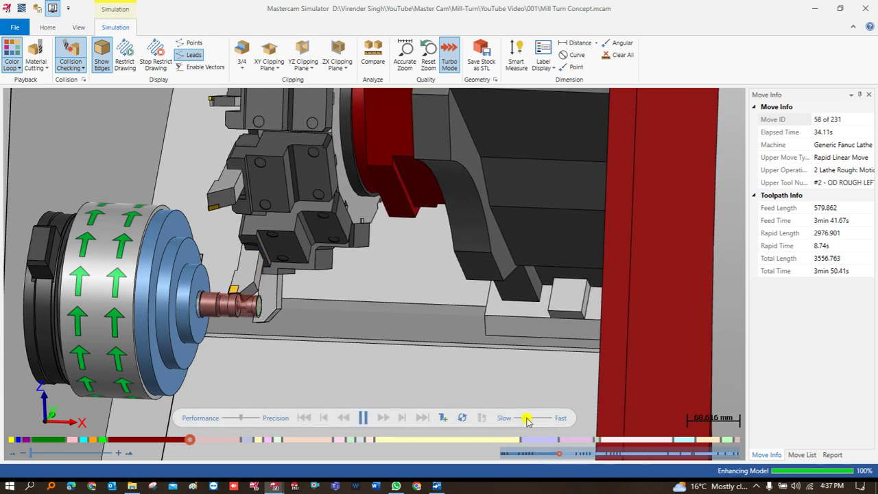
pyautogui.scroll(3, 255, 306)
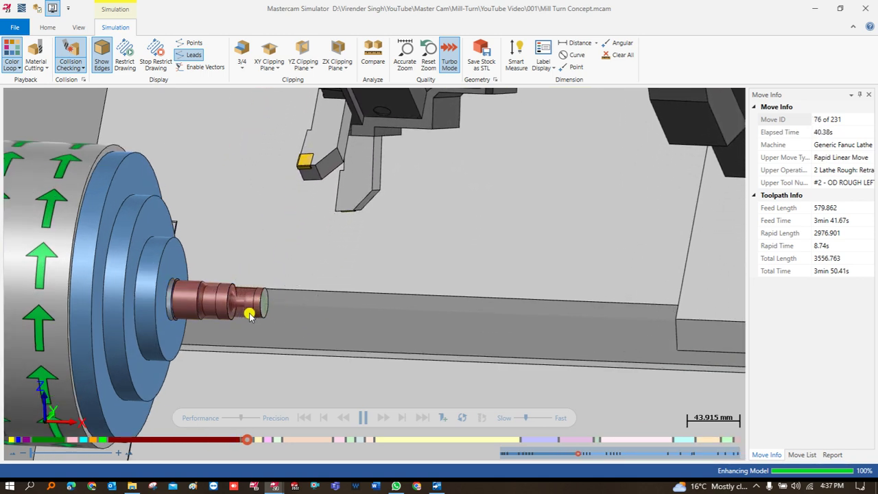
# Watch the Lathe Finish operation in the running simulation along the outer diameter of the workpiece.
pyautogui.scroll(-3, 250, 314)
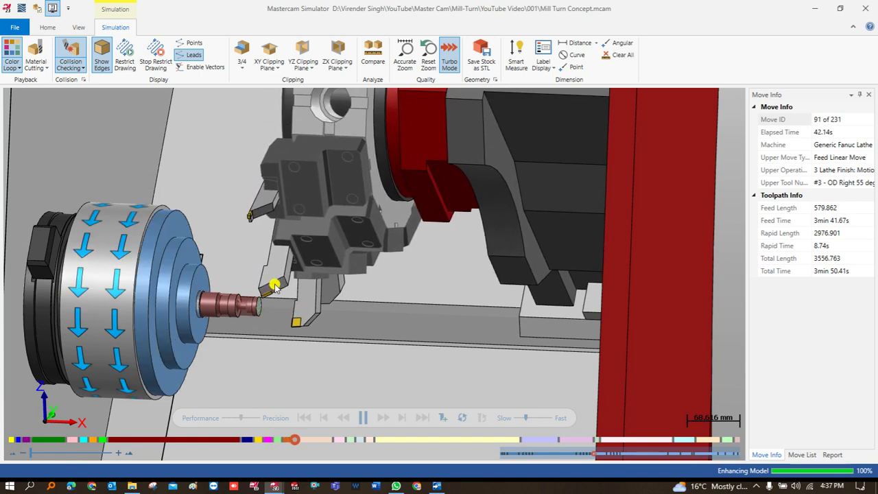
pyautogui.scroll(2, 243, 304)
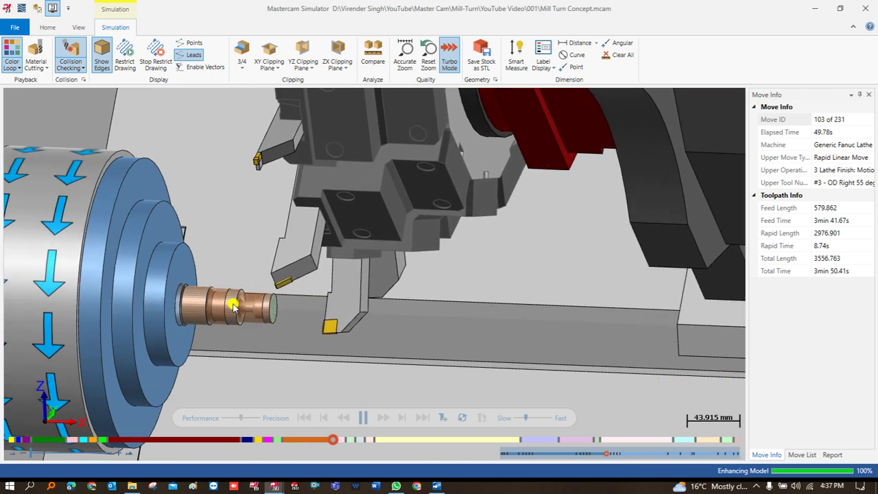
pyautogui.scroll(-2, 233, 306)
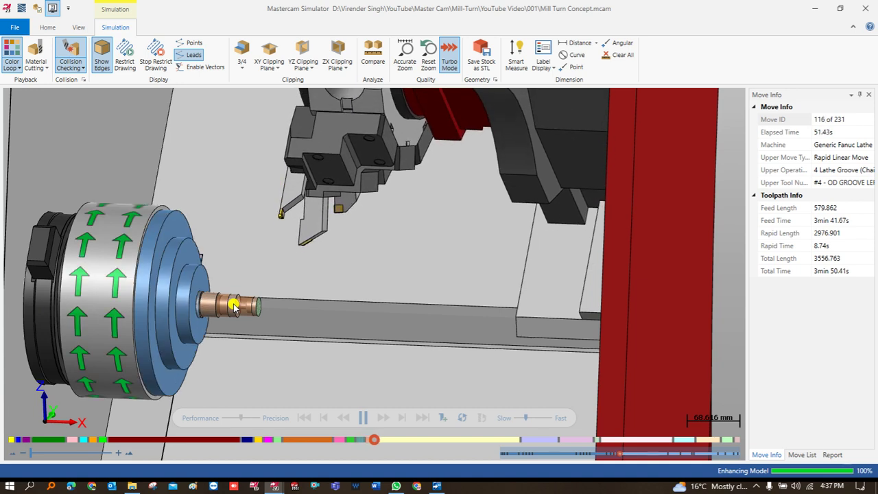
# Follow both Lathe Groove operations through to the end of the simulation and inspect the finished part in the chuck.
pyautogui.scroll(1, 233, 306)
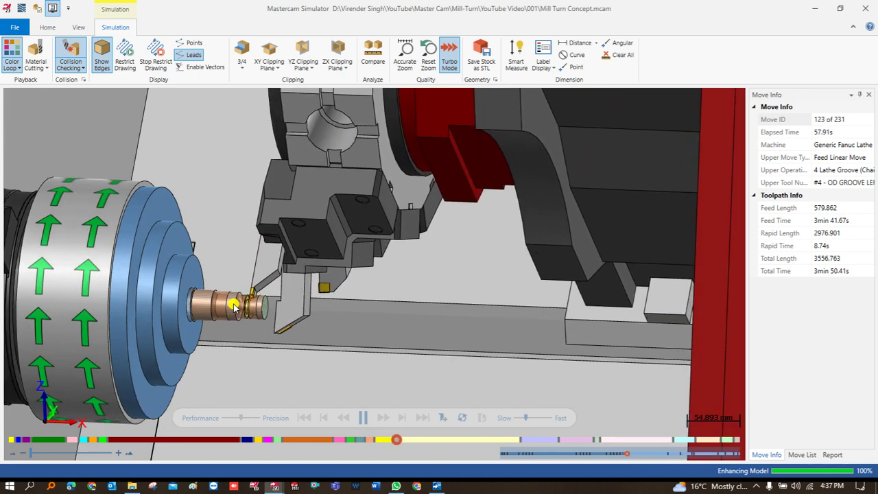
pyautogui.scroll(2, 240, 307)
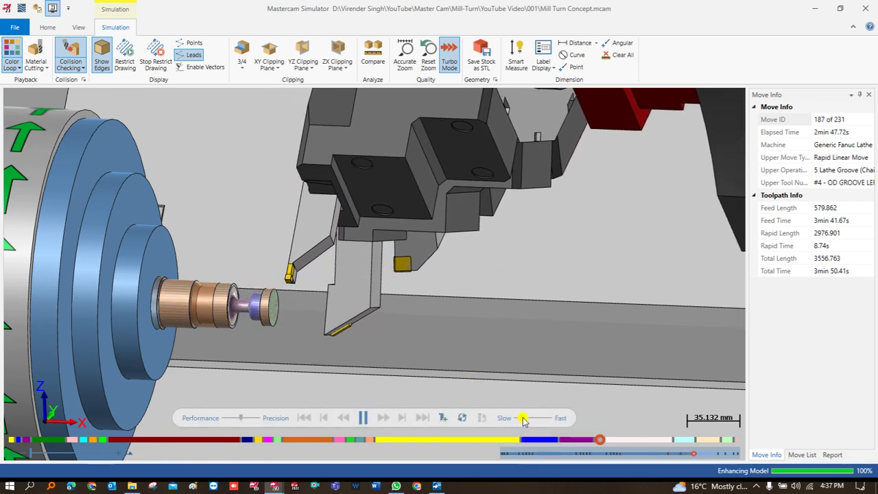
pyautogui.scroll(2, 231, 310)
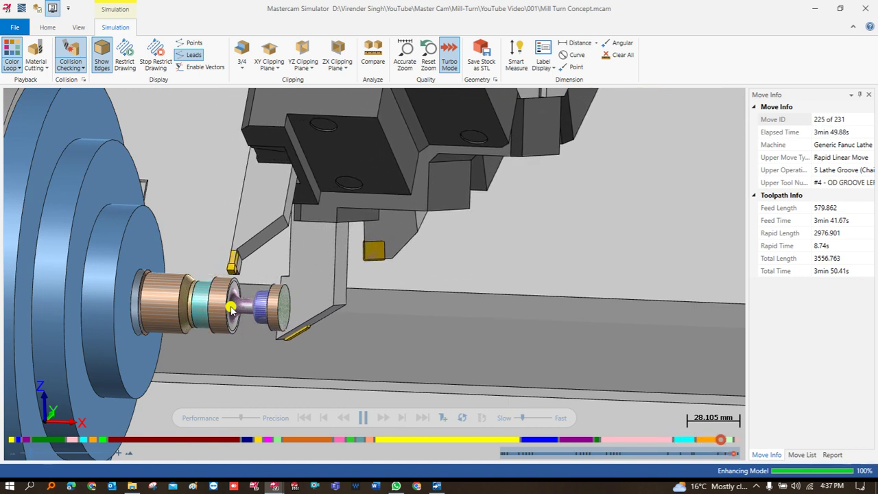
pyautogui.scroll(-2, 231, 309)
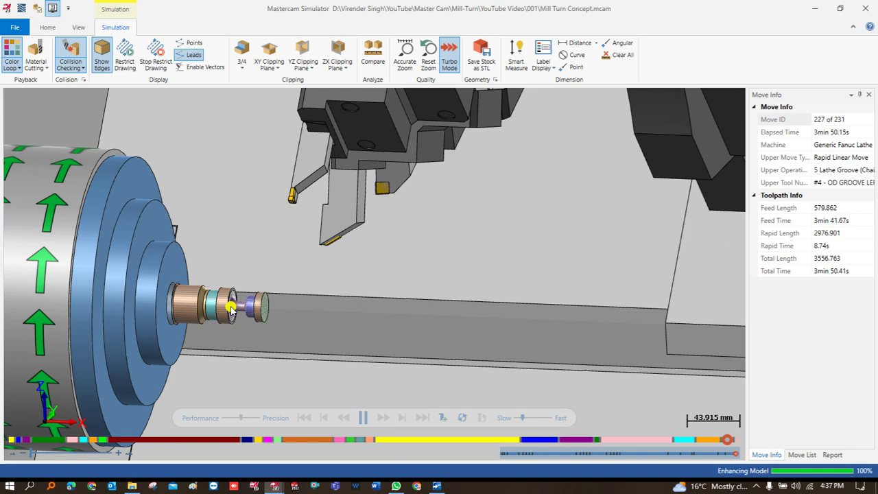
pyautogui.scroll(-2, 231, 307)
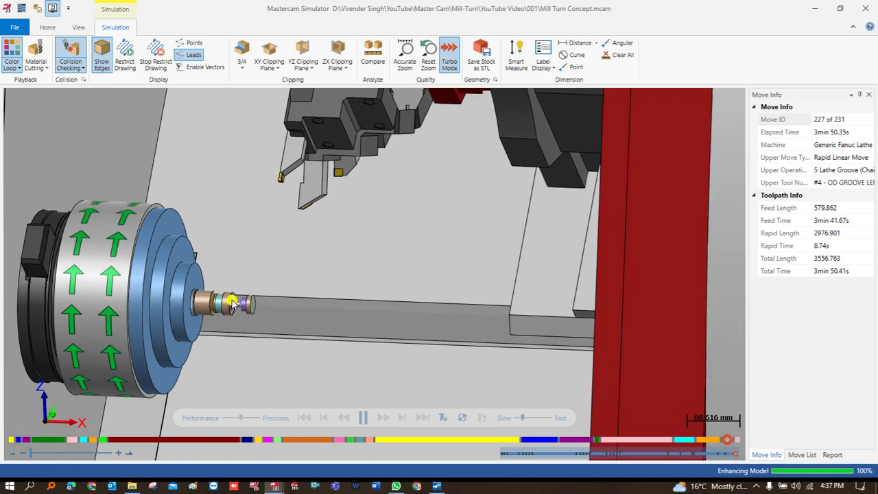
pyautogui.scroll(1, 231, 307)
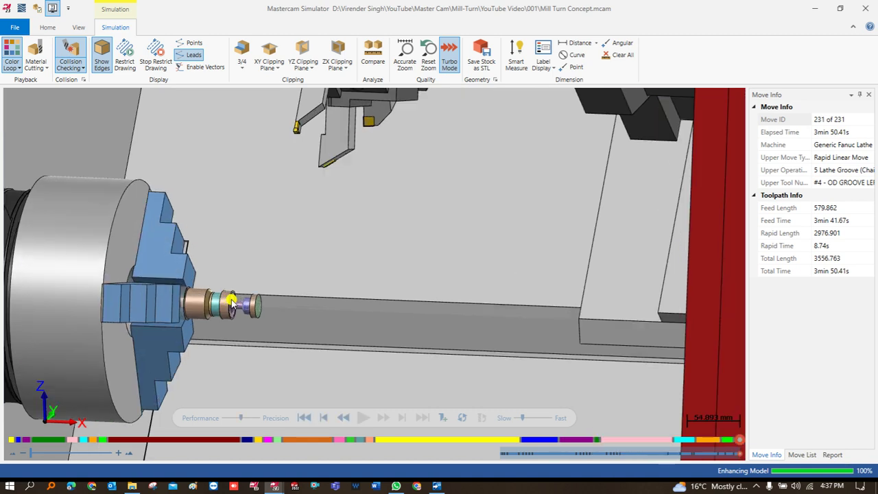
# Turn off the color loop, hide the workpiece and display the stock as an opaque solid.
pyautogui.click(49, 27)
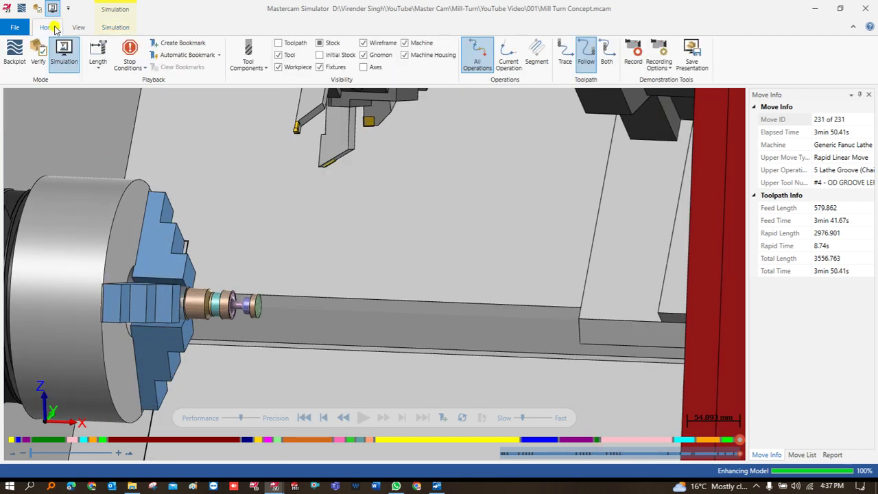
pyautogui.click(116, 27)
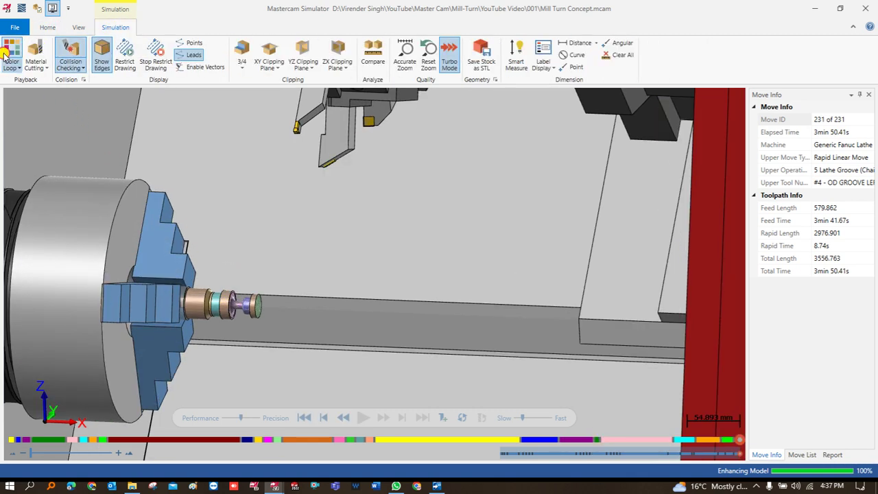
pyautogui.click(10, 52)
pyautogui.click(46, 27)
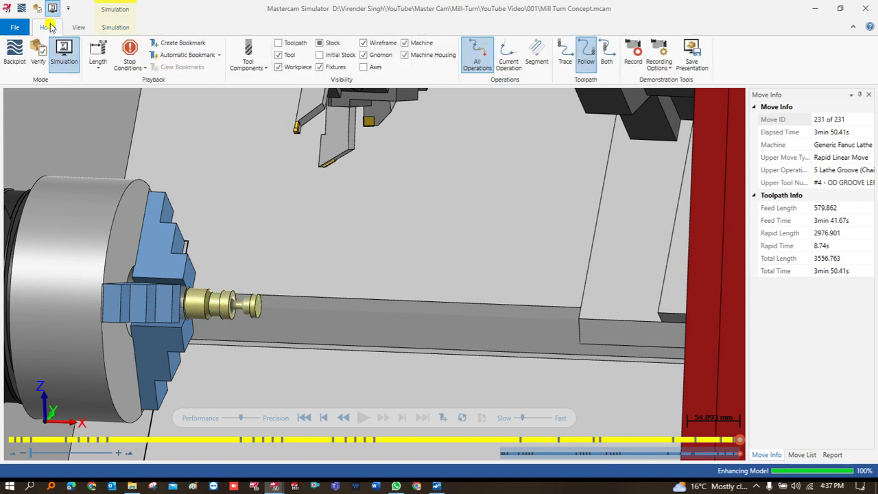
pyautogui.click(282, 68)
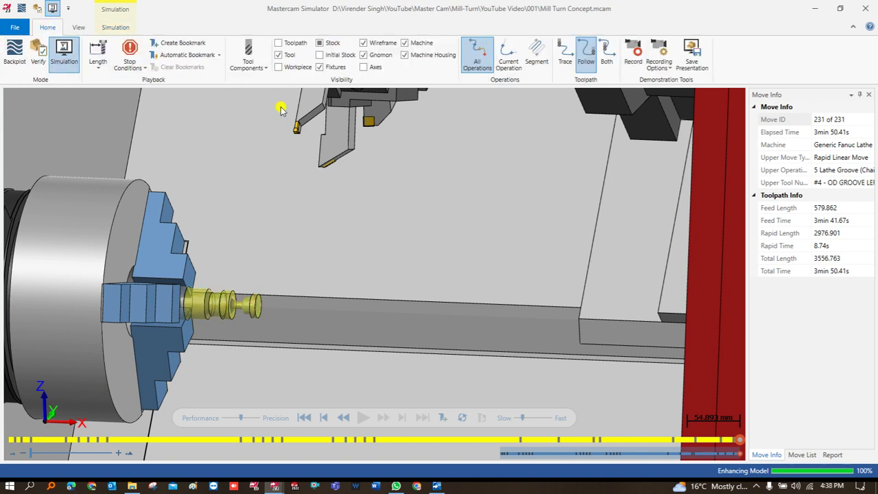
pyautogui.click(326, 43)
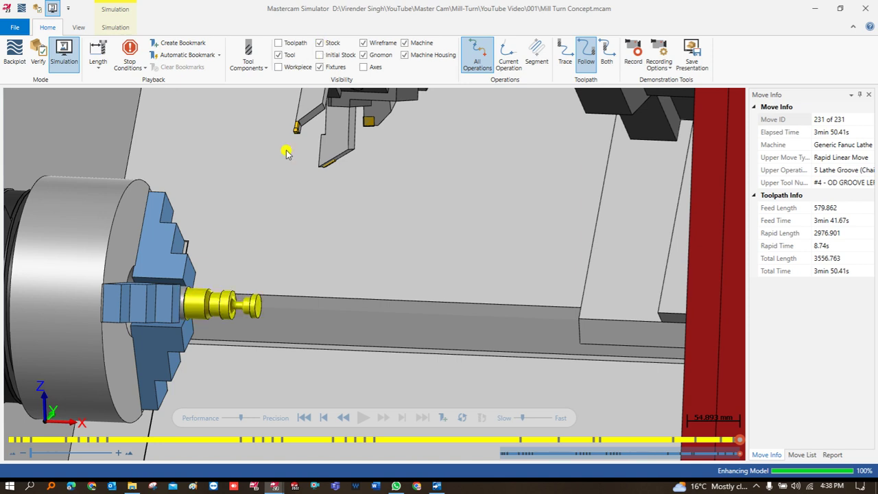
# Inspect the turned part in the chuck from close up and within the whole machine.
pyautogui.scroll(3, 225, 306)
pyautogui.scroll(3, 225, 306)
pyautogui.moveTo(225, 306)
pyautogui.mouseDown(button='middle')
pyautogui.moveTo(206, 310)
pyautogui.moveTo(218, 322)
pyautogui.moveTo(205, 313)
pyautogui.moveTo(209, 320)
pyautogui.mouseUp(button='middle')
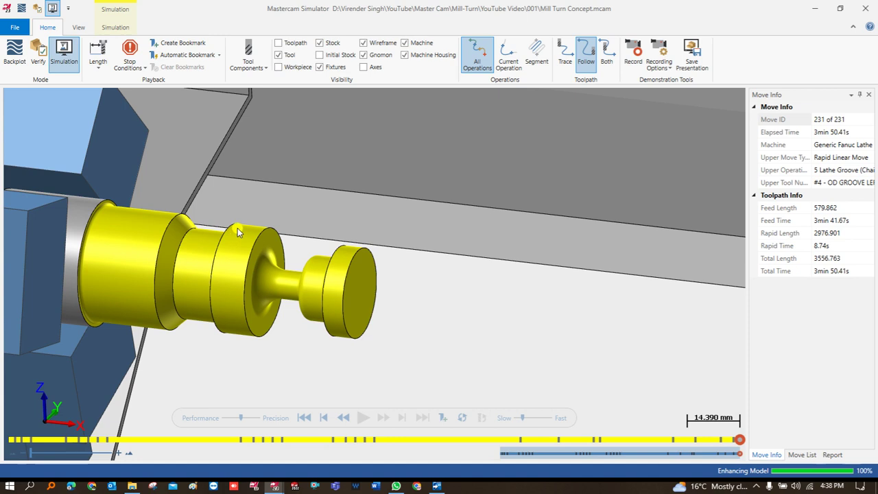
pyautogui.moveTo(237, 229); pyautogui.dragTo(226, 261, button='middle')
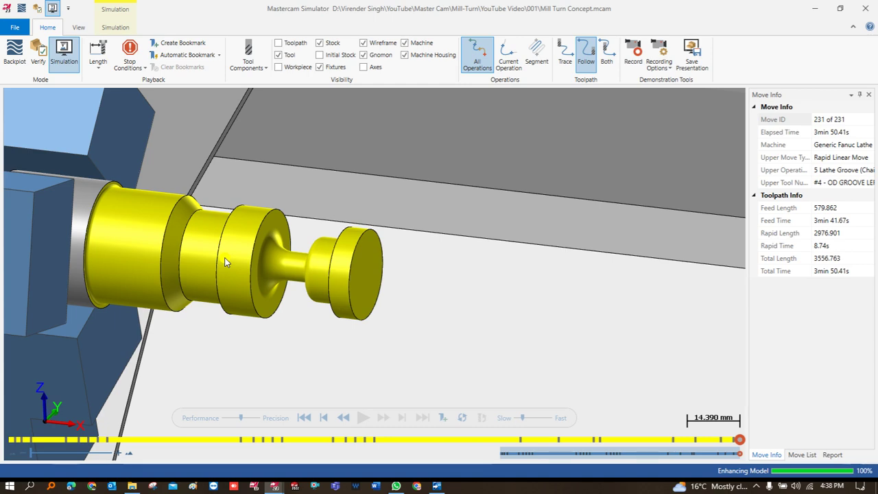
pyautogui.scroll(-5, 226, 262)
pyautogui.scroll(-4, 227, 261)
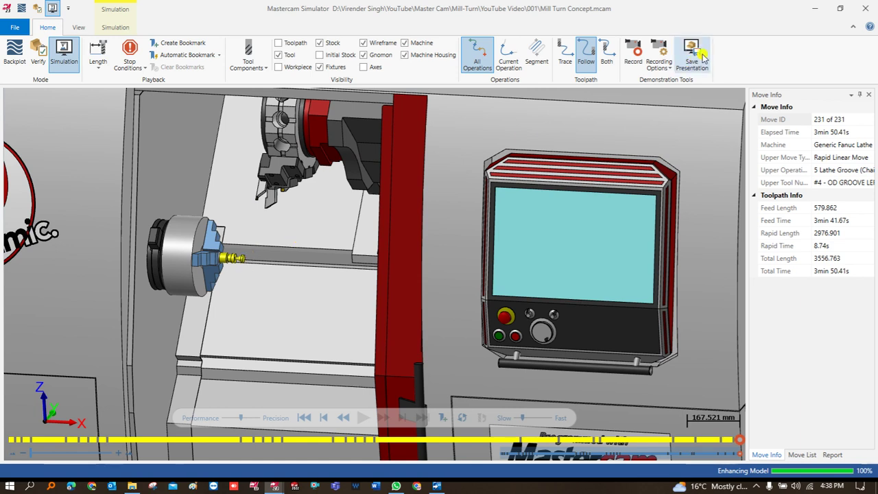
pyautogui.scroll(5, 229, 263)
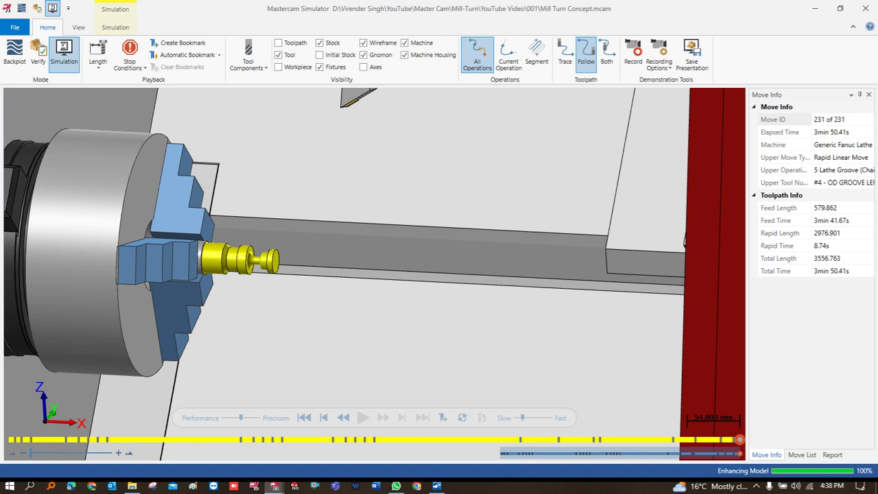
# Switch back to the Mastercam design window and open the model file 001. Generic Fanuc Lathe.stp.
pyautogui.click(815, 9)
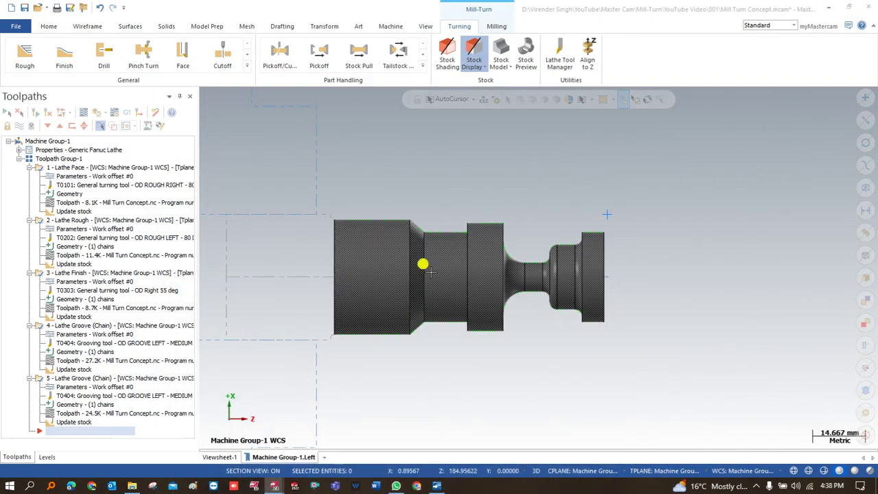
pyautogui.scroll(-2, 412, 264)
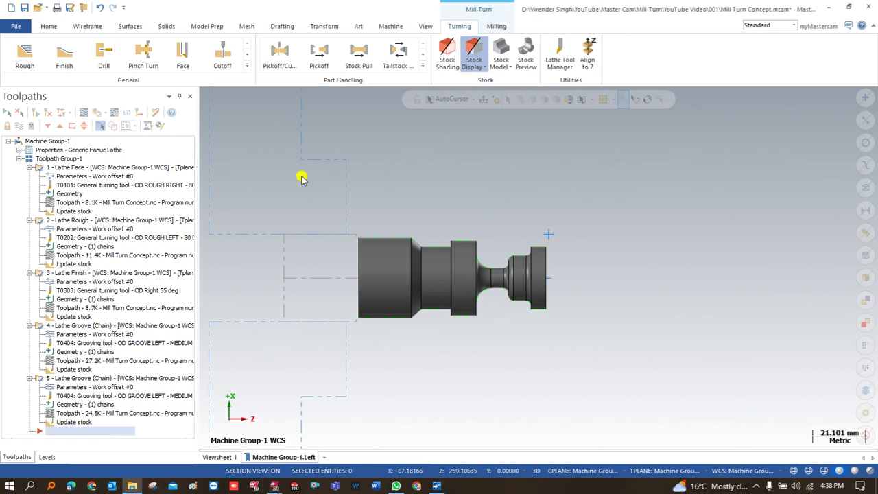
pyautogui.hotkey('alt', 'F4')
pyautogui.click(471, 265)
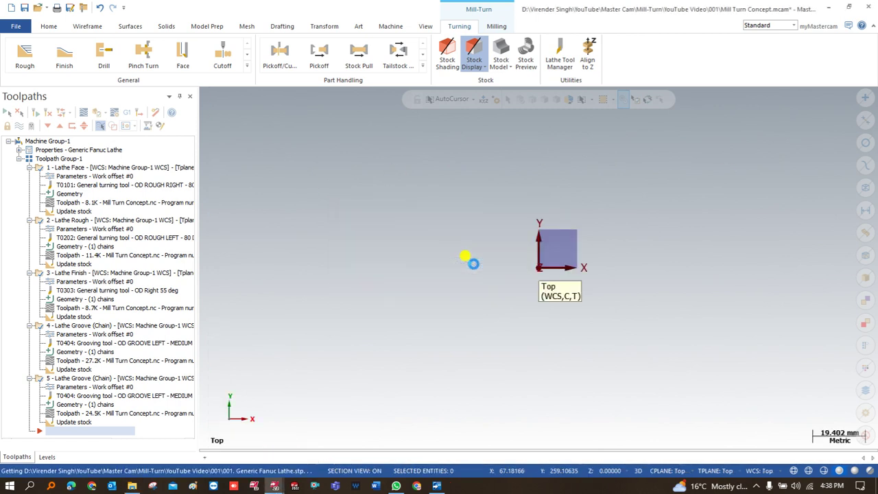
pyautogui.scroll(-4, 472, 263)
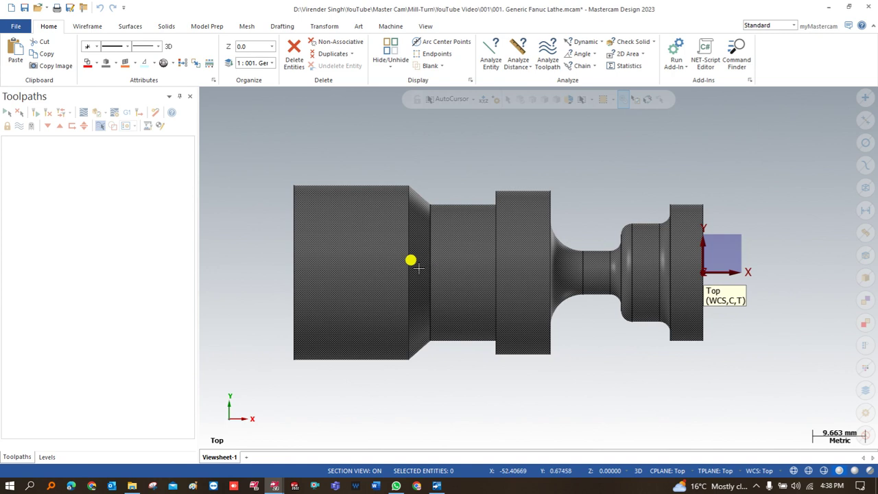
# Look over the imported part and add a Mill-Turn machine group using Generic Fanuc Lathe.machine.
pyautogui.scroll(1, 413, 277)
pyautogui.scroll(-1, 457, 236)
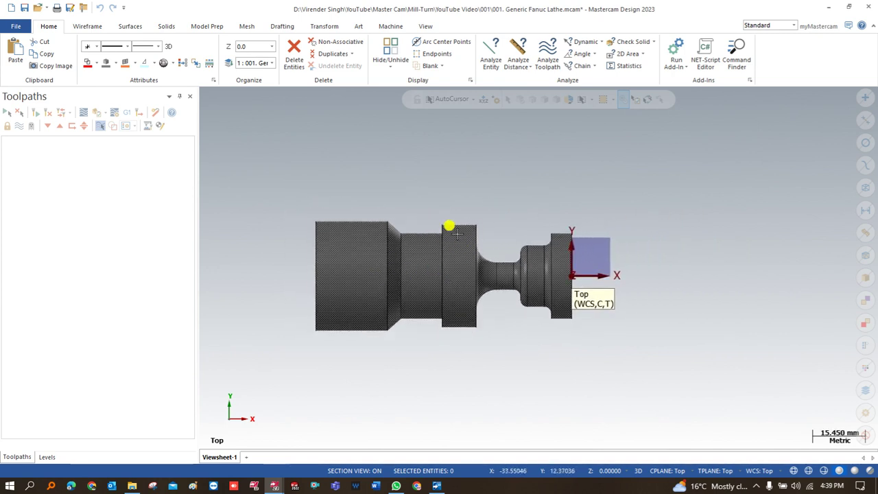
pyautogui.scroll(1, 408, 262)
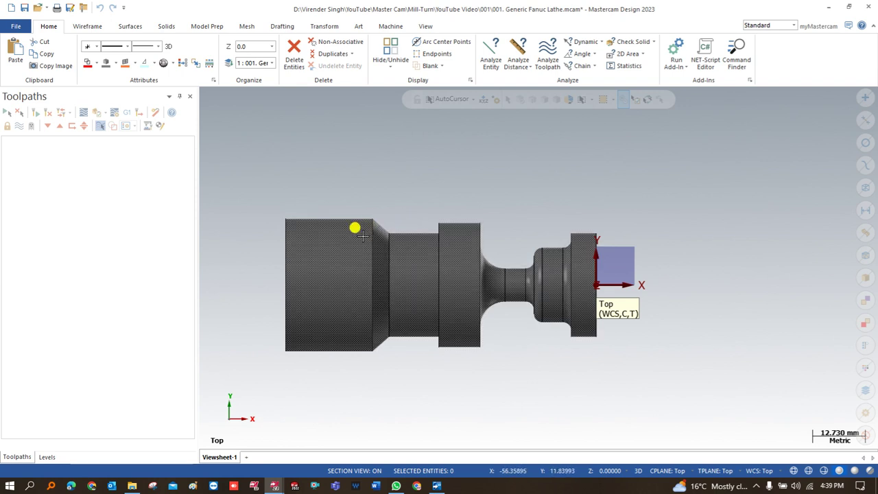
pyautogui.scroll(-2, 355, 229)
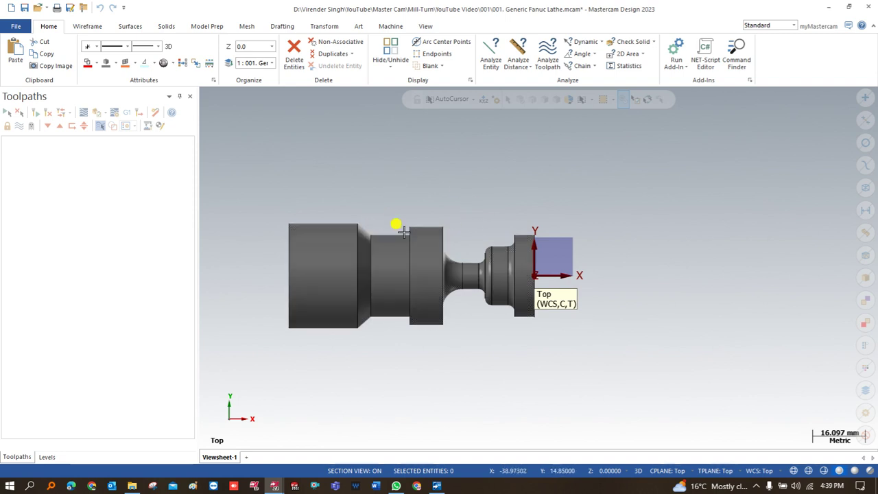
pyautogui.click(390, 26)
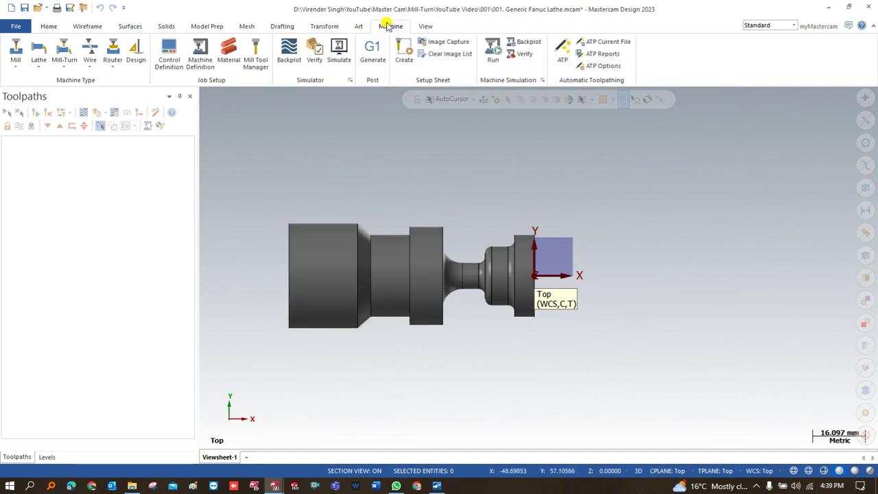
pyautogui.click(66, 67)
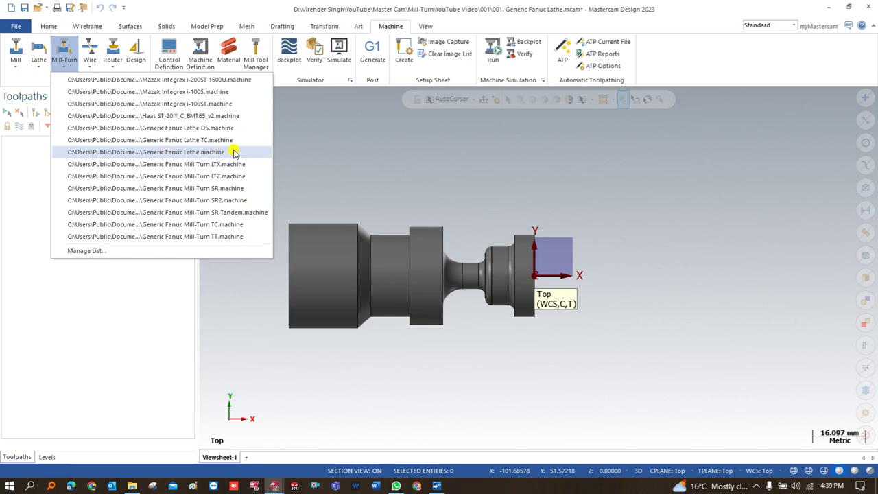
pyautogui.click(233, 151)
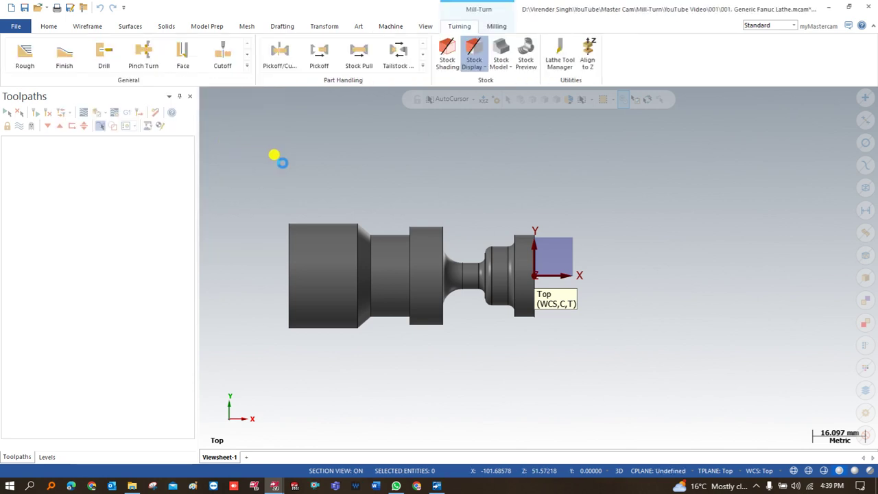
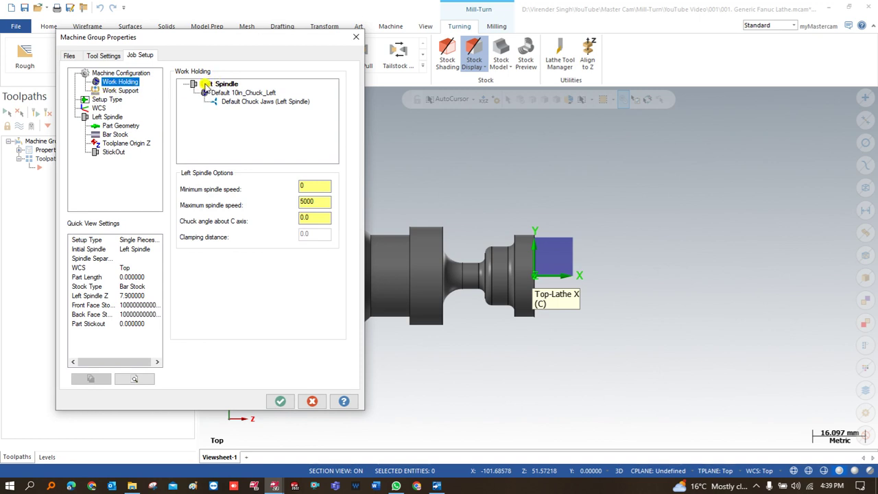
# Review the work holding components of the left spindle, including the default 10-inch chuck and its jaws.
pyautogui.click(209, 84)
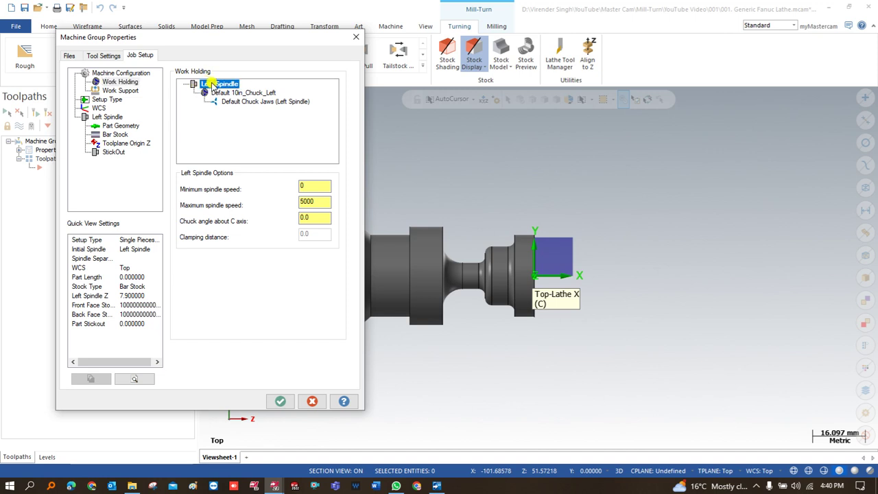
pyautogui.click(215, 93)
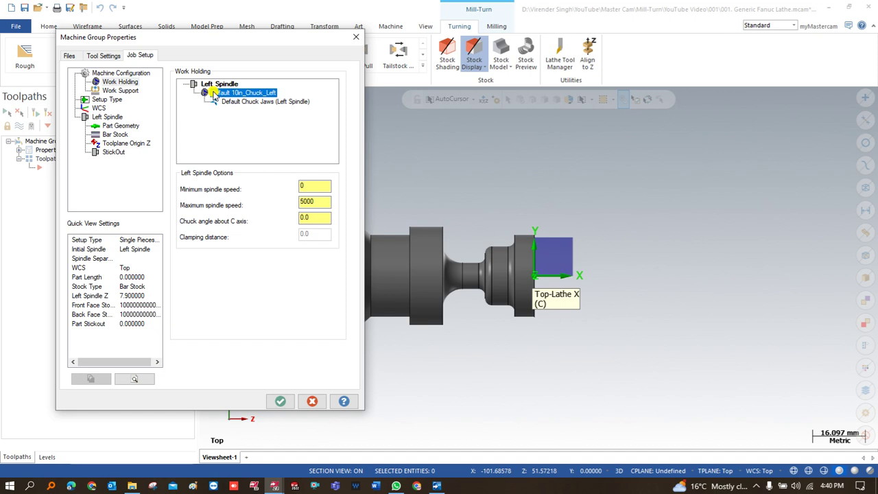
pyautogui.click(234, 102)
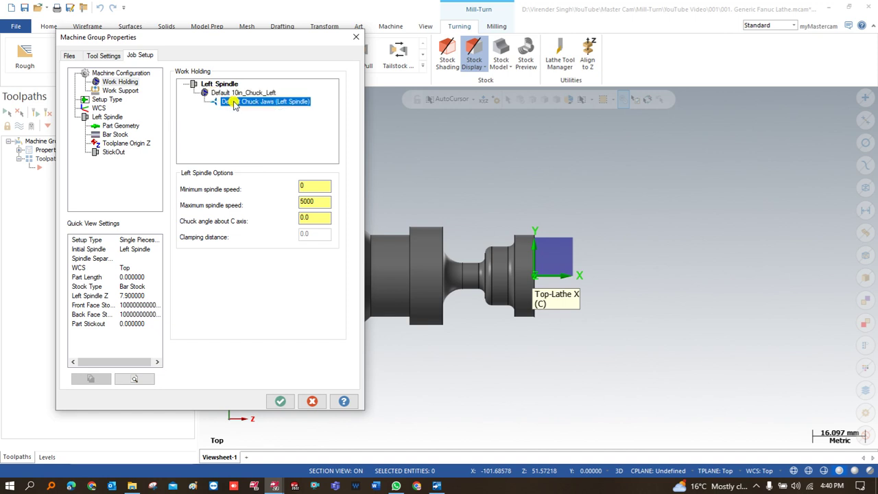
pyautogui.click(228, 93)
pyautogui.click(221, 84)
pyautogui.click(221, 94)
# Review the work support components, checking the upper turret and the steady rest.
pyautogui.click(122, 91)
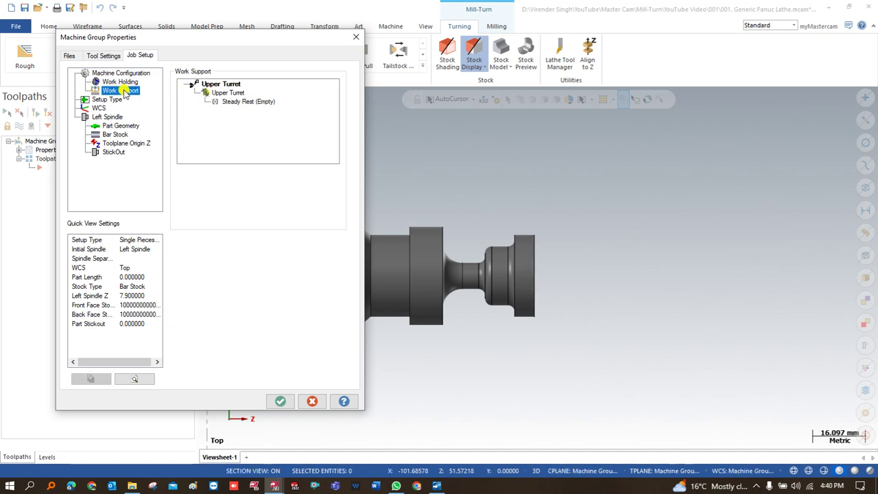
pyautogui.click(220, 94)
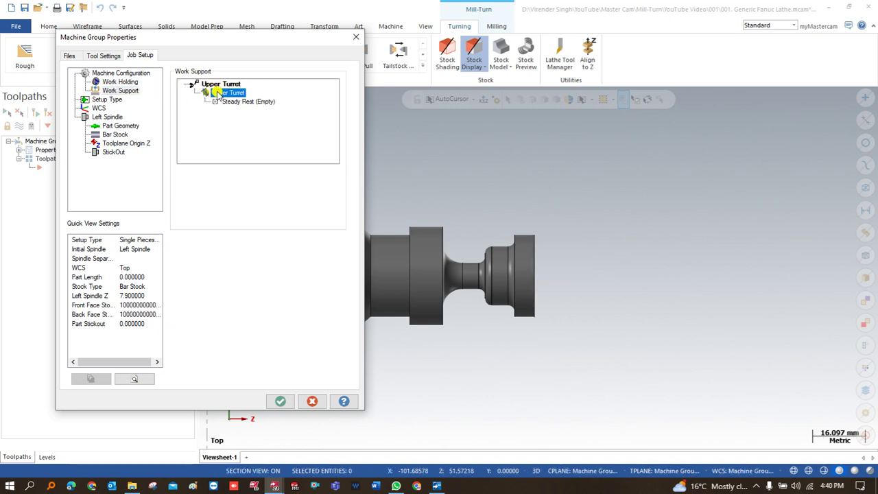
pyautogui.click(222, 103)
pyautogui.click(220, 93)
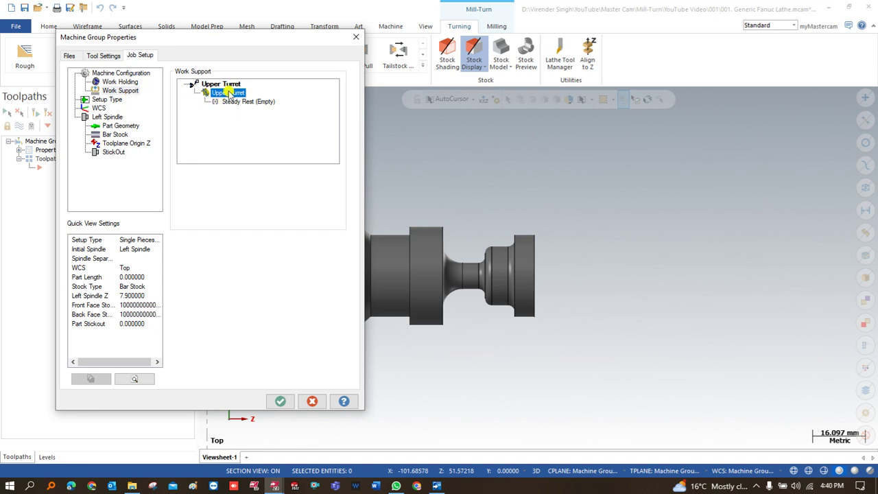
# Check the initial spindle and stock handling options of the setup type, keeping Single Pieces of Stock - No Pickoff, and view the WCS setting.
pyautogui.click(96, 100)
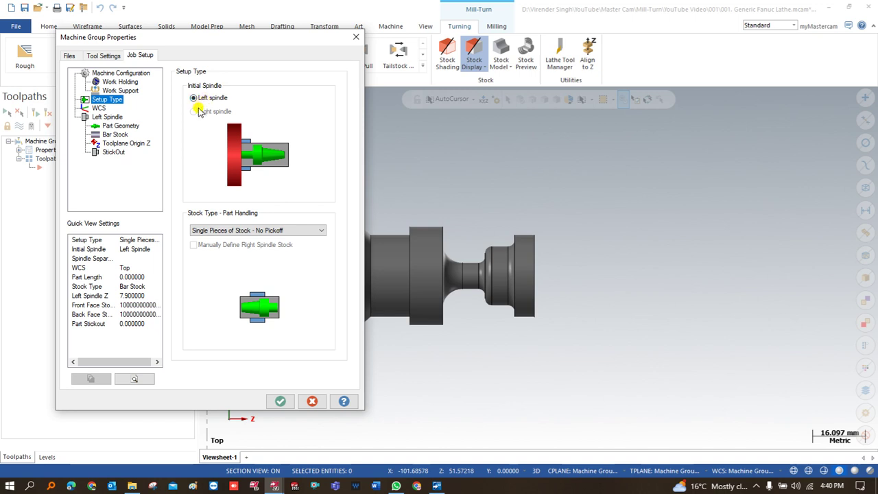
pyautogui.click(219, 230)
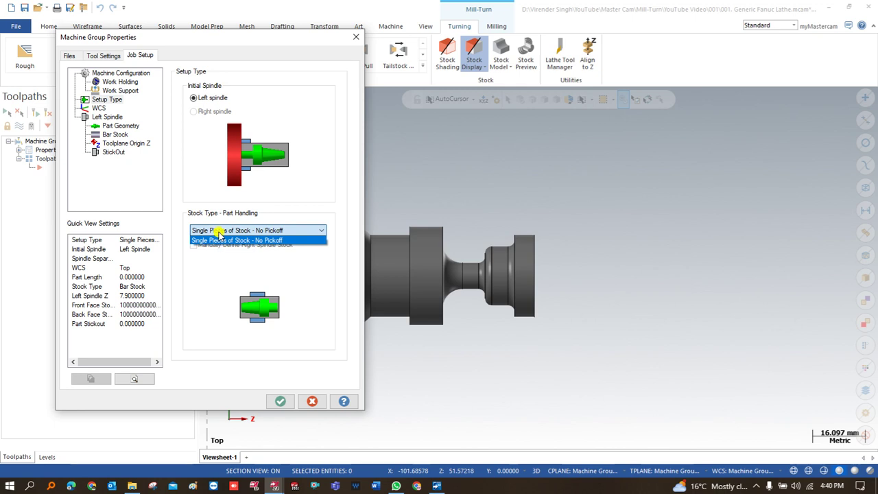
pyautogui.click(220, 232)
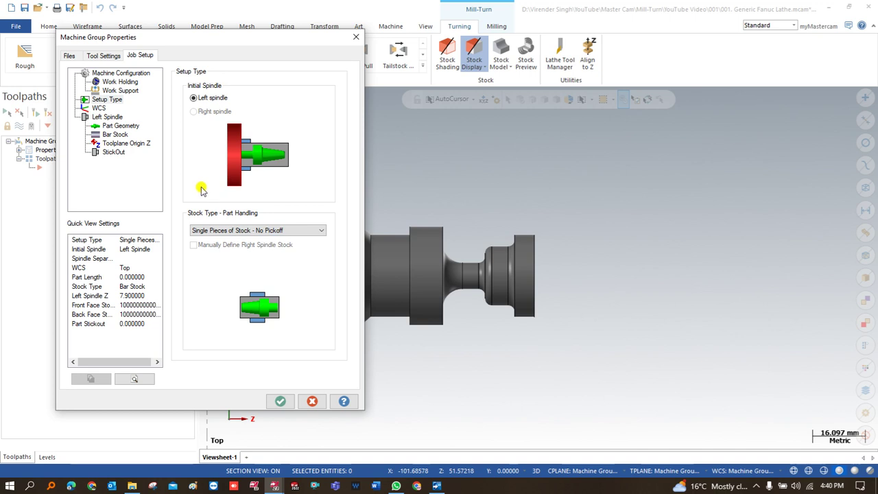
pyautogui.click(221, 230)
pyautogui.click(216, 233)
pyautogui.click(96, 108)
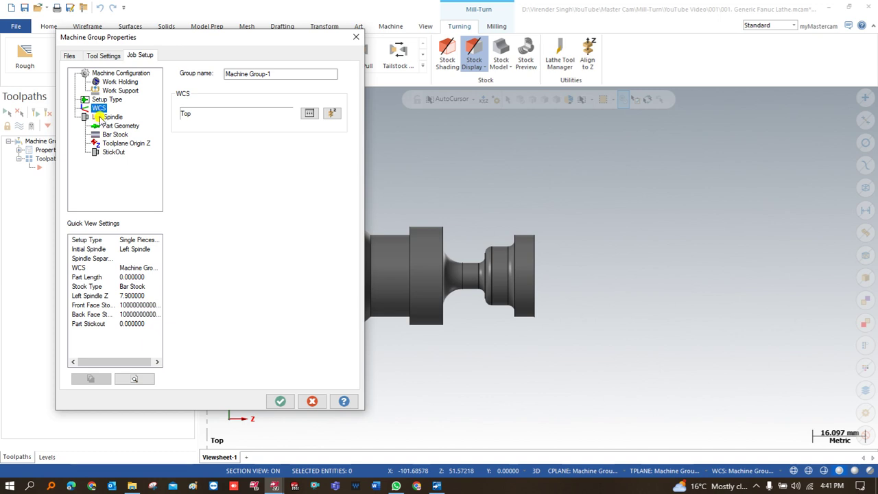
# Assign the solid model as the left spindle's part geometry.
pyautogui.click(95, 123)
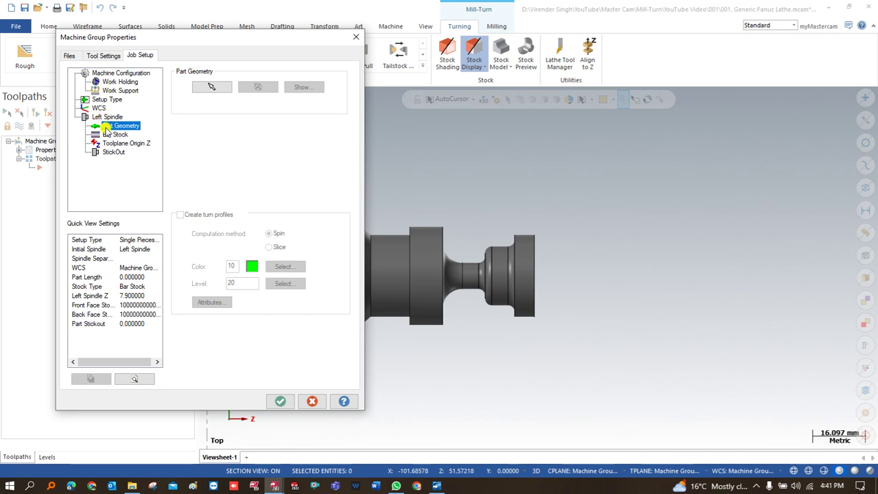
pyautogui.click(210, 88)
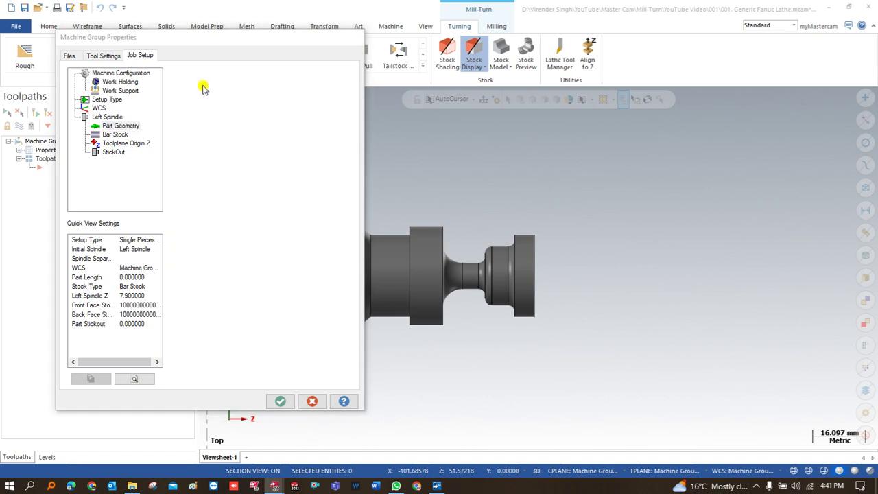
pyautogui.click(372, 266)
pyautogui.click(496, 122)
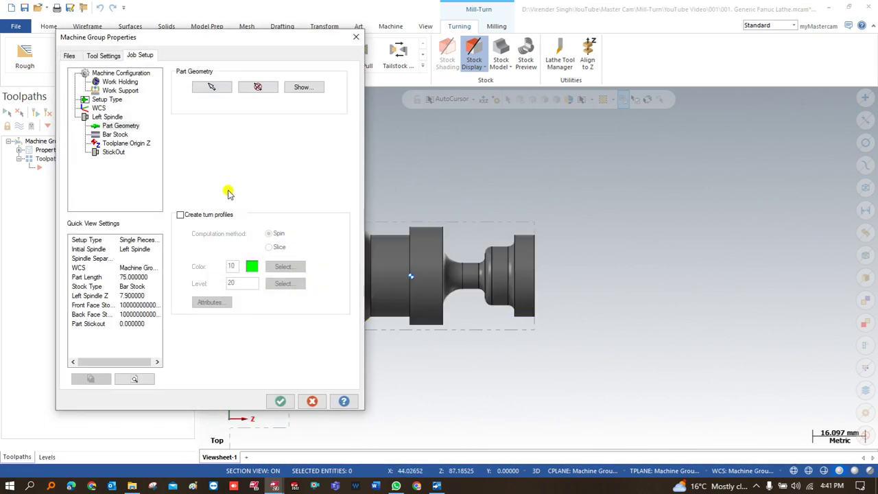
# Create turn profiles from the part geometry with the Spin computation method, using color 10 and level 20.
pyautogui.click(180, 215)
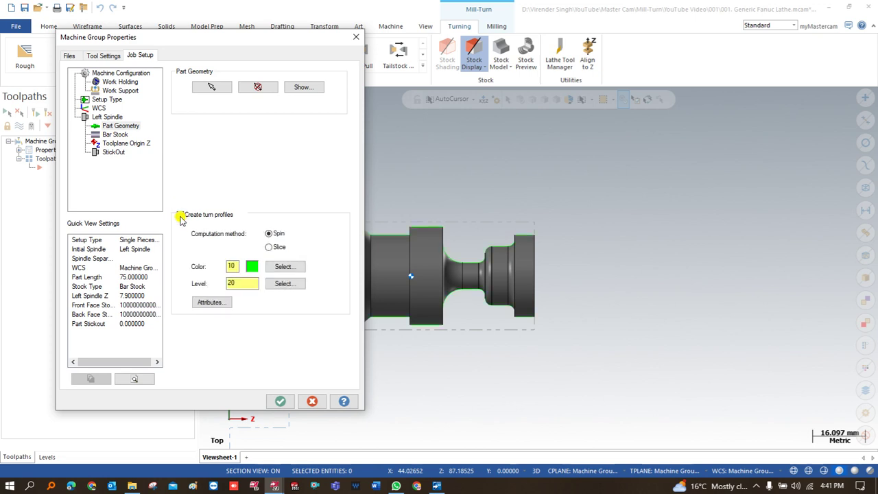
pyautogui.doubleClick(231, 284)
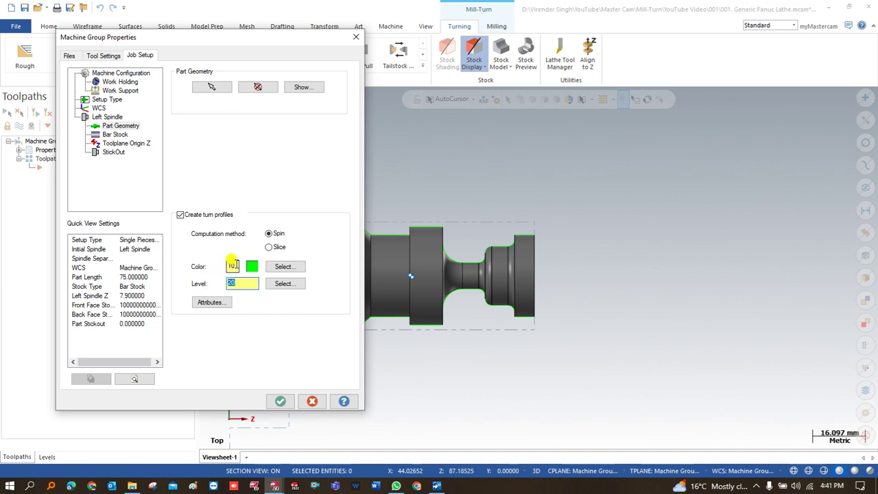
pyautogui.click(214, 303)
pyautogui.click(197, 260)
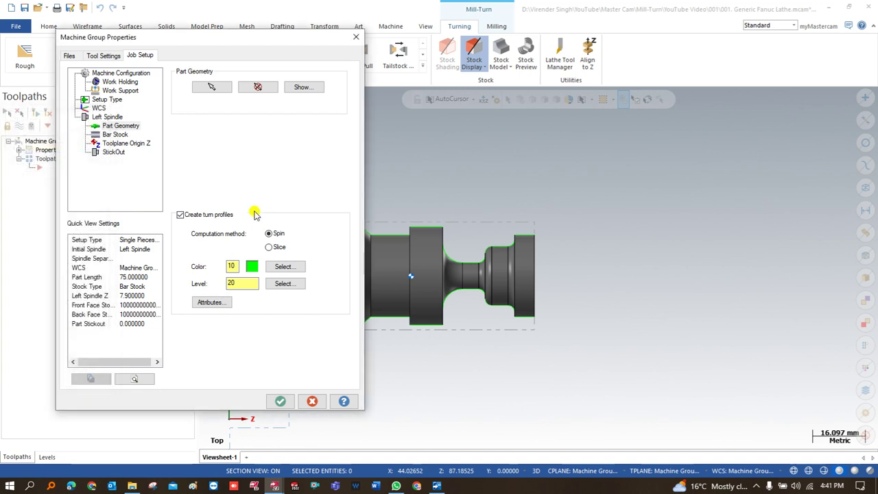
# Set the bar stock's extra stock on the outside diameter to 1.0 and its extra face stock to 1.0.
pyautogui.click(118, 135)
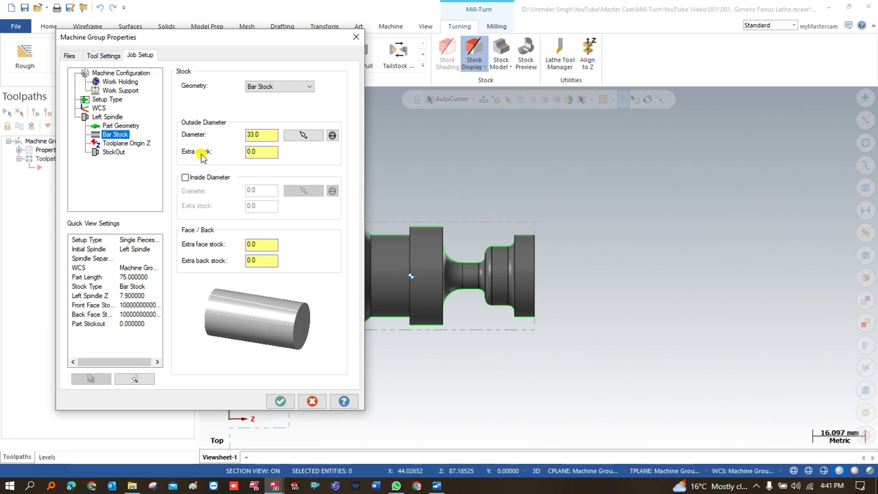
pyautogui.click(266, 134)
pyautogui.click(262, 151)
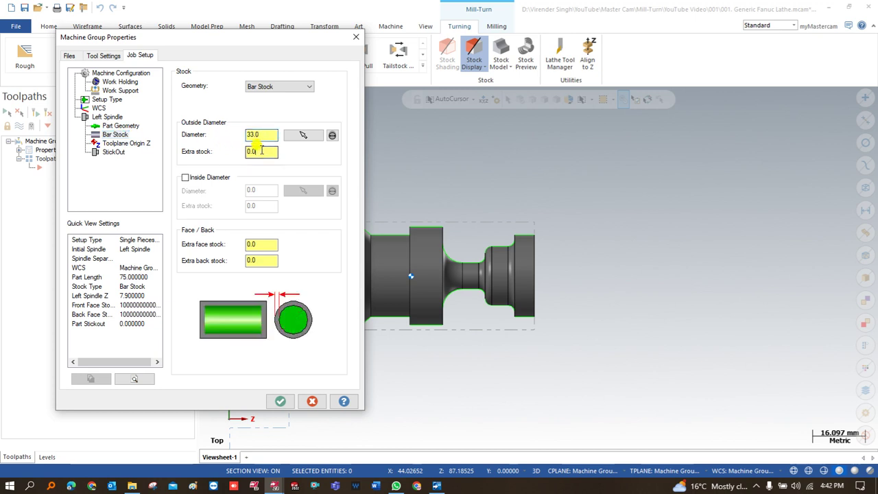
pyautogui.moveTo(262, 151); pyautogui.dragTo(230, 157)
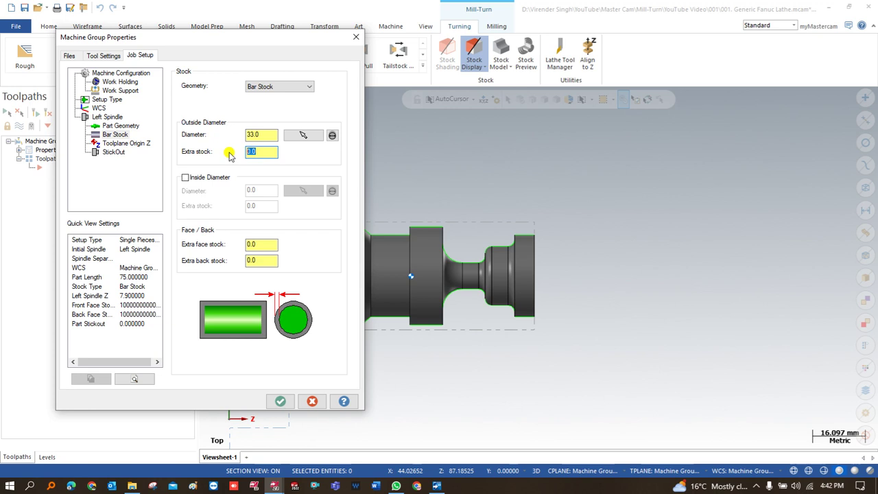
pyautogui.write('1')
pyautogui.moveTo(256, 246); pyautogui.dragTo(218, 253)
pyautogui.write('1')
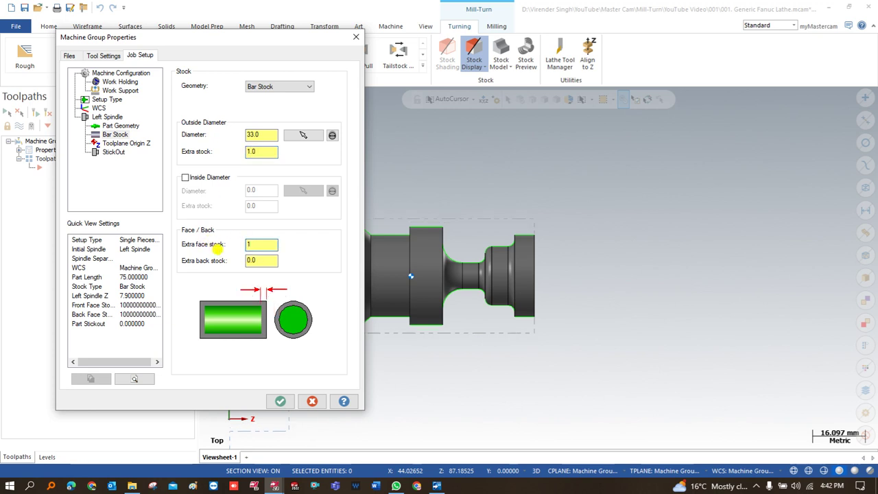
pyautogui.click(261, 152)
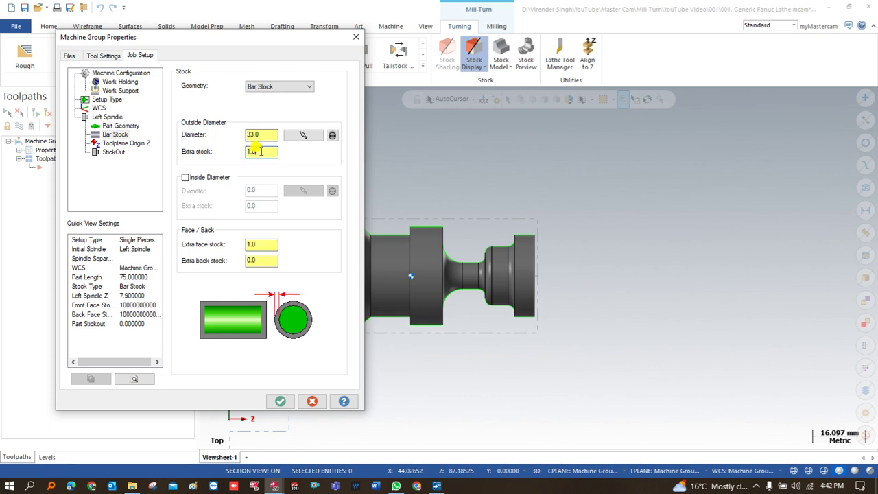
pyautogui.click(262, 244)
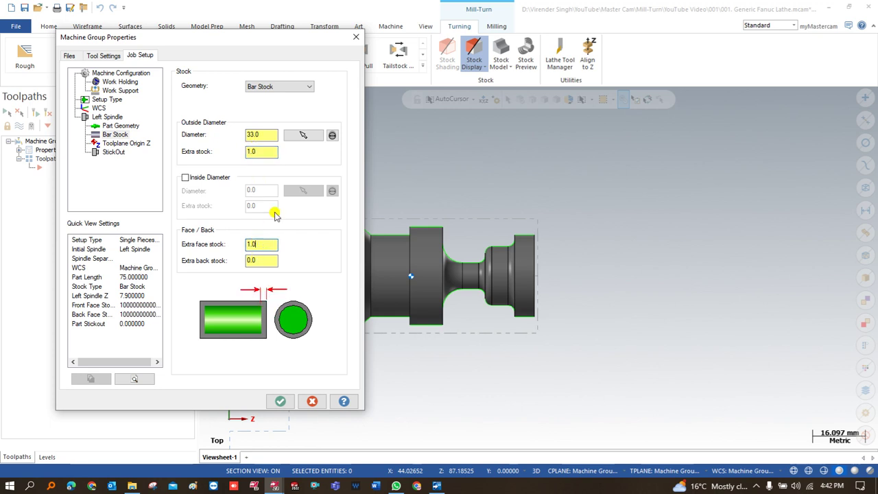
# Check the stock geometry types, keeping Bar Stock, and leave the tool plane origin Z computed from the right face.
pyautogui.click(298, 86)
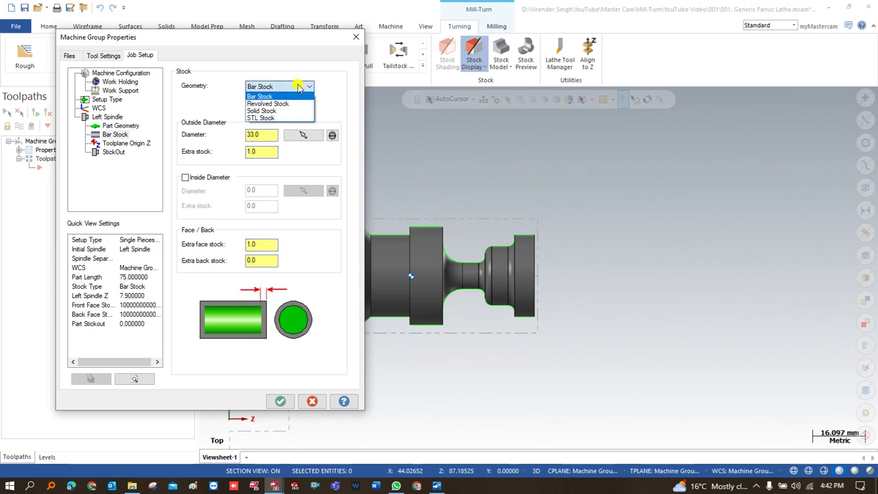
pyautogui.click(299, 87)
pyautogui.click(298, 87)
pyautogui.click(299, 86)
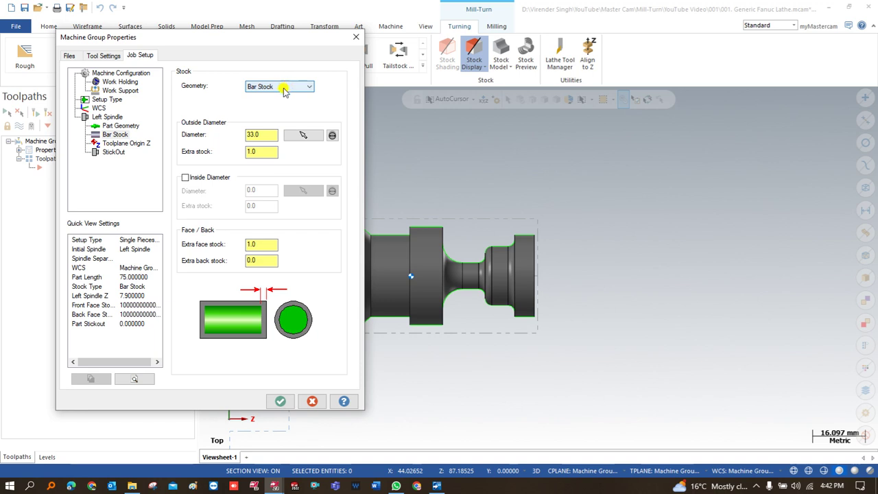
pyautogui.click(125, 145)
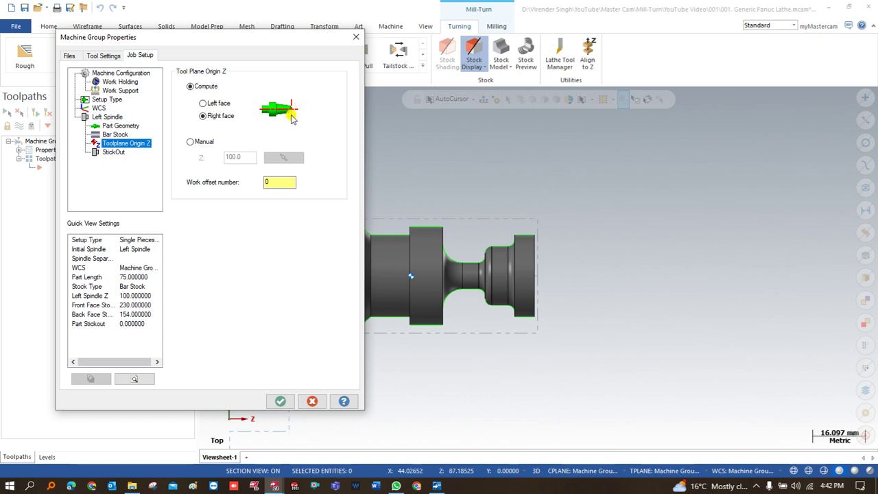
# Try the chuck jaw reference point at the midpoint of the large rear cylinder's upper edge, and at a point behind the part.
pyautogui.click(106, 154)
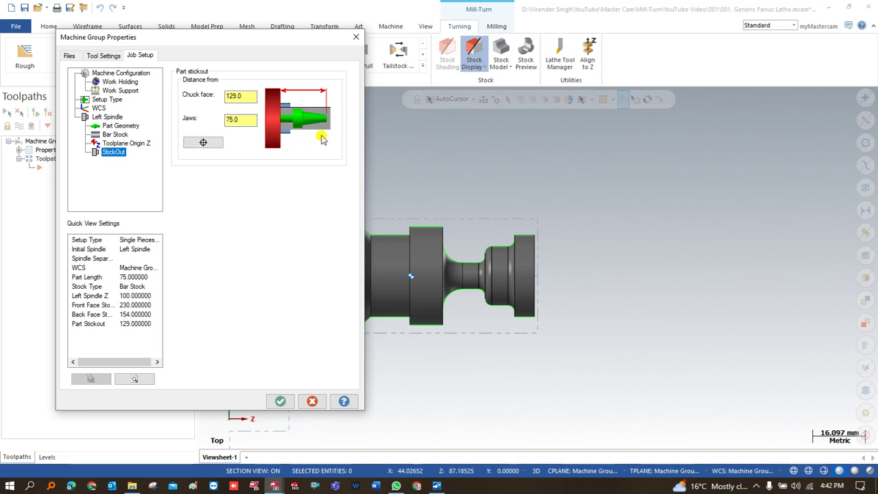
pyautogui.click(199, 142)
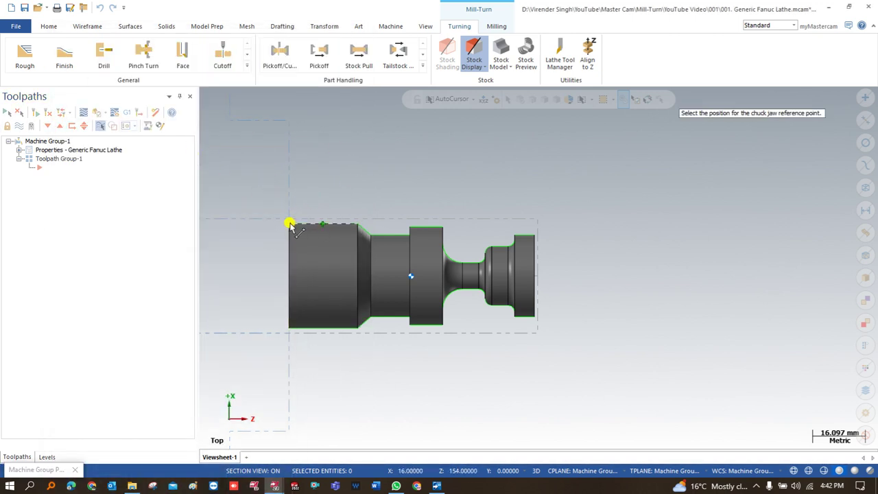
pyautogui.click(325, 226)
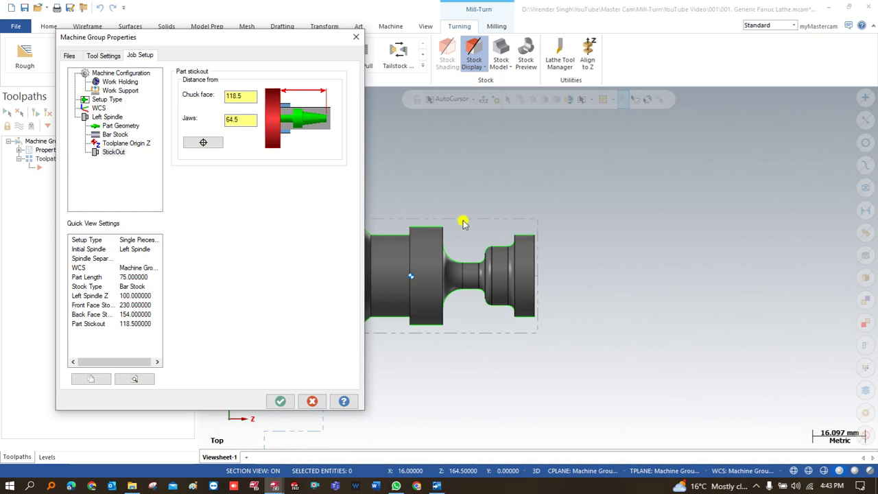
pyautogui.click(205, 142)
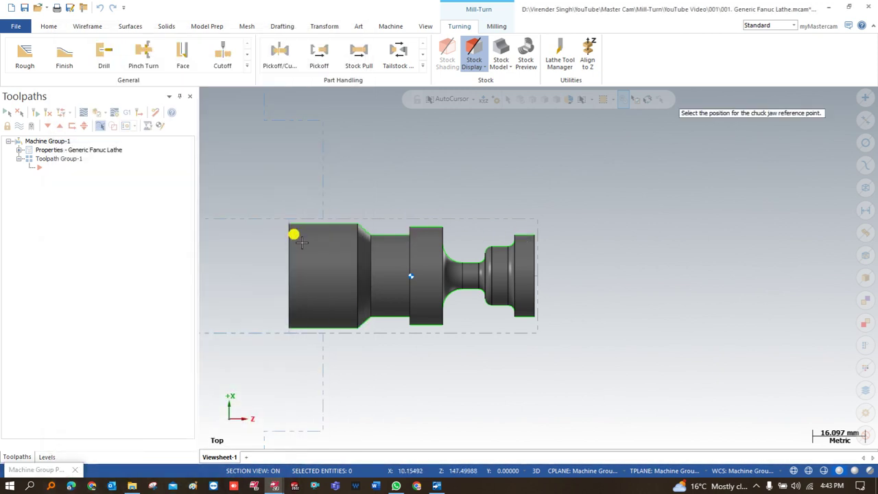
pyautogui.click(267, 223)
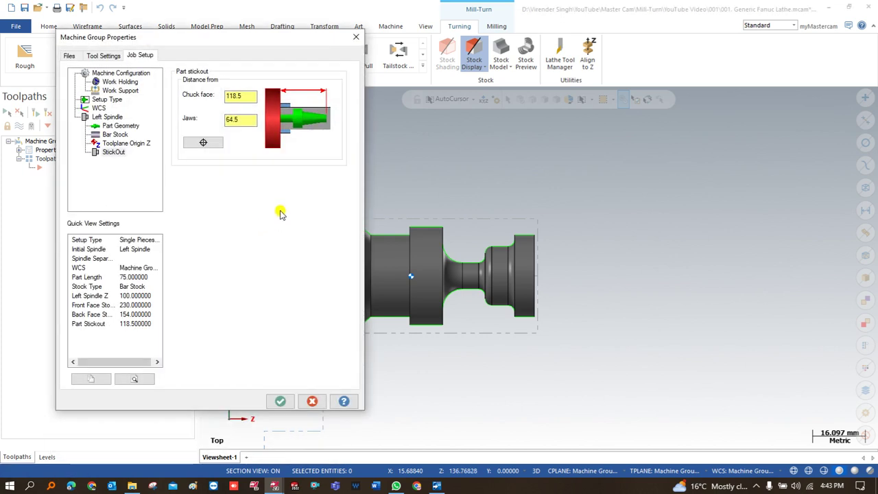
# Add extra back stock to the bar stock behind the part's back face.
pyautogui.click(115, 134)
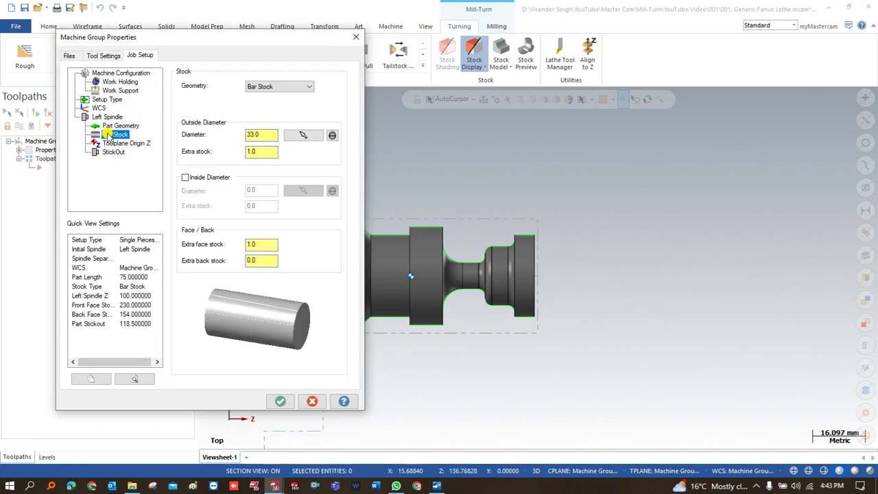
pyautogui.click(251, 245)
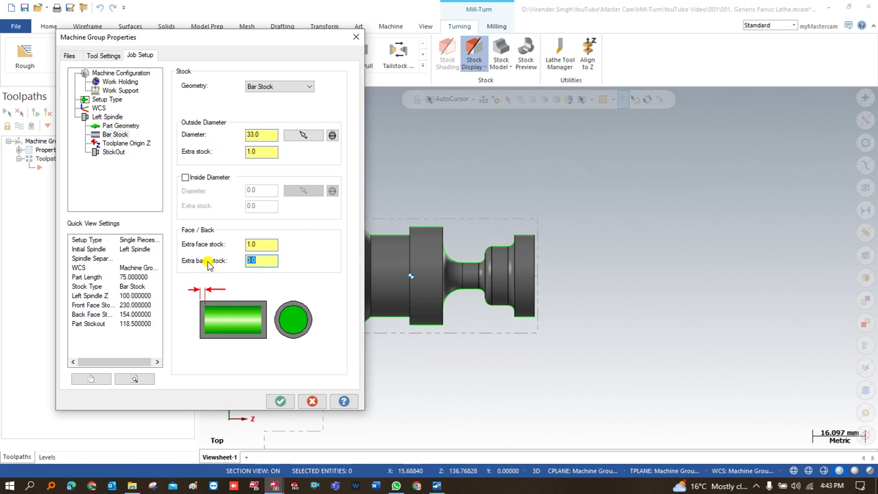
pyautogui.write('0')
pyautogui.press('Return')
# Place the chuck jaw reference point at the part's upper back corner, add 2 to the jaws stickout distance, and accept the job setup.
pyautogui.click(113, 152)
pyautogui.click(205, 141)
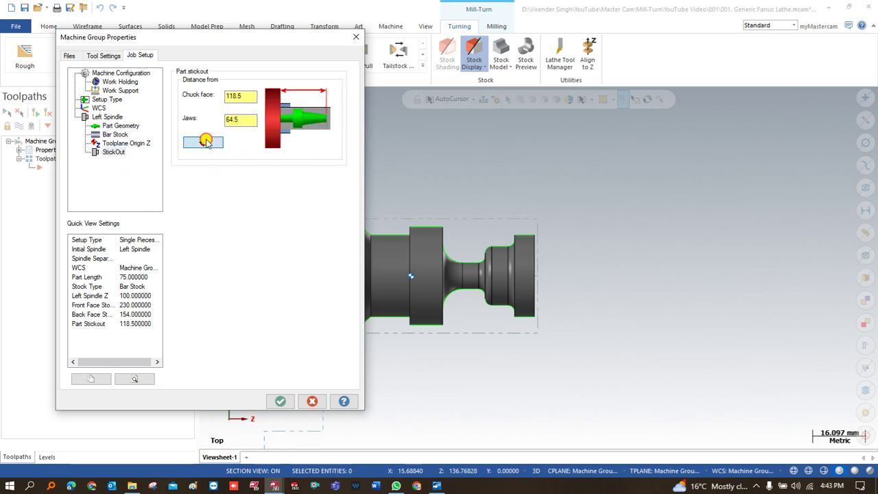
pyautogui.click(287, 220)
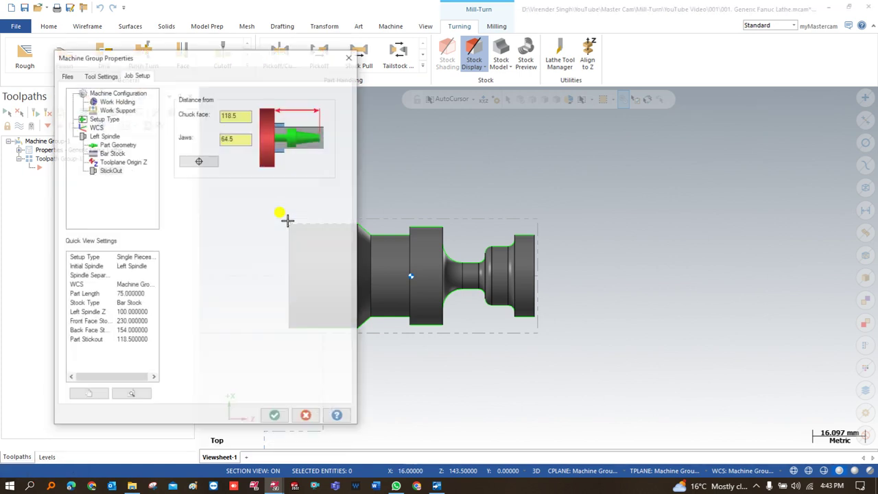
pyautogui.moveTo(246, 121); pyautogui.dragTo(203, 118)
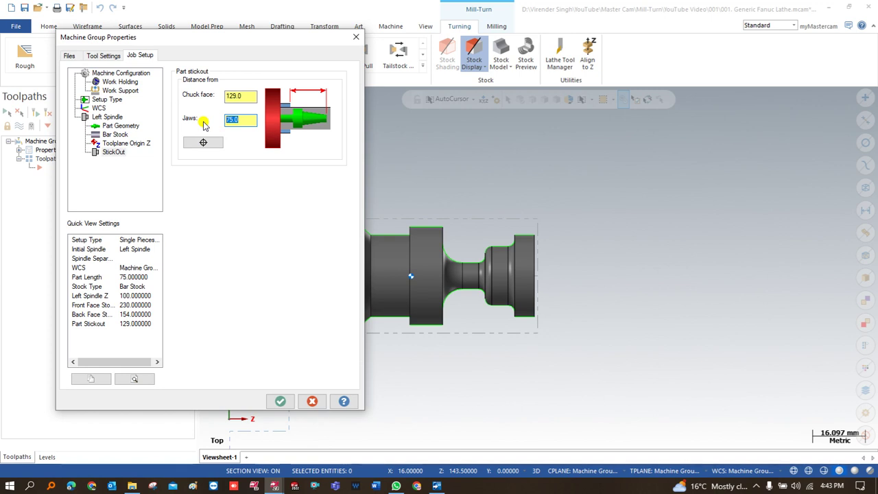
pyautogui.write('+2')
pyautogui.click(280, 401)
# Inspect the chuck jaw and bar stock boundaries around the part, and open the full list of turning toolpaths.
pyautogui.scroll(-4, 364, 249)
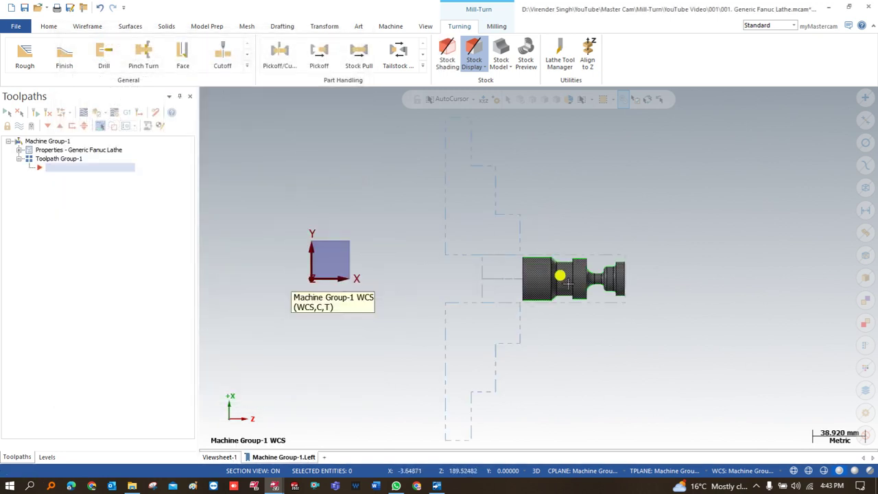
pyautogui.scroll(2, 581, 286)
pyautogui.scroll(2, 581, 287)
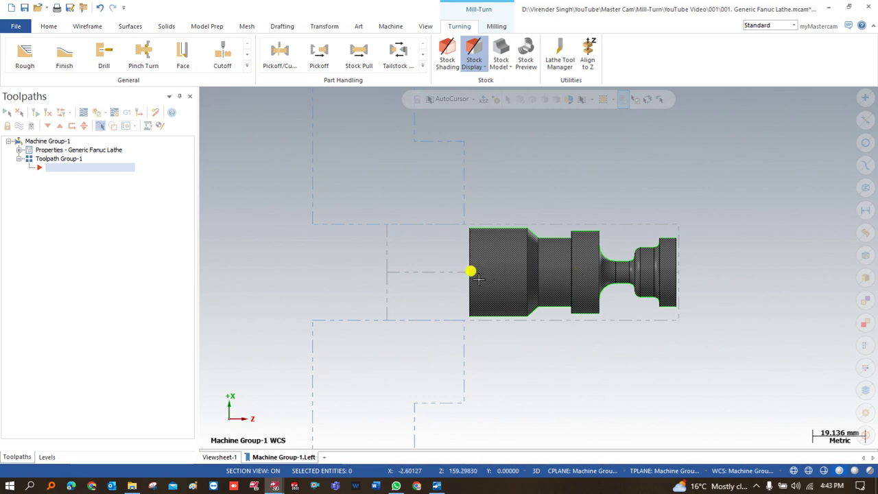
pyautogui.scroll(-2, 425, 257)
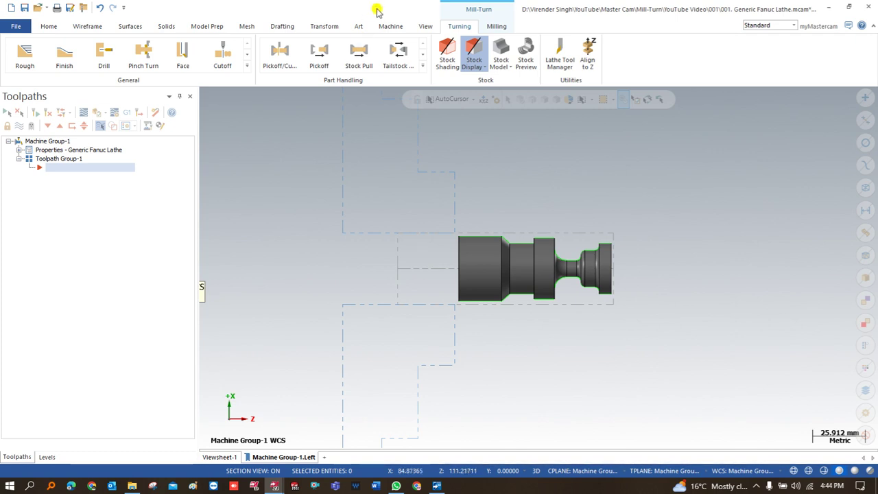
pyautogui.click(247, 65)
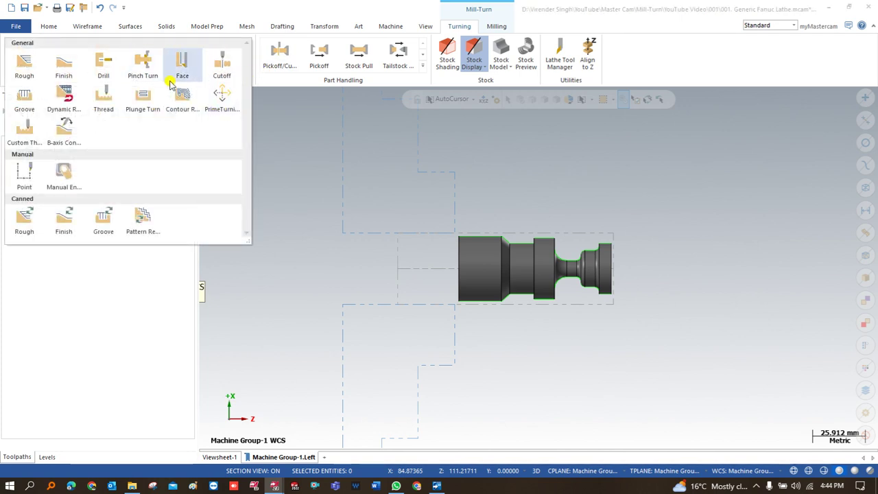